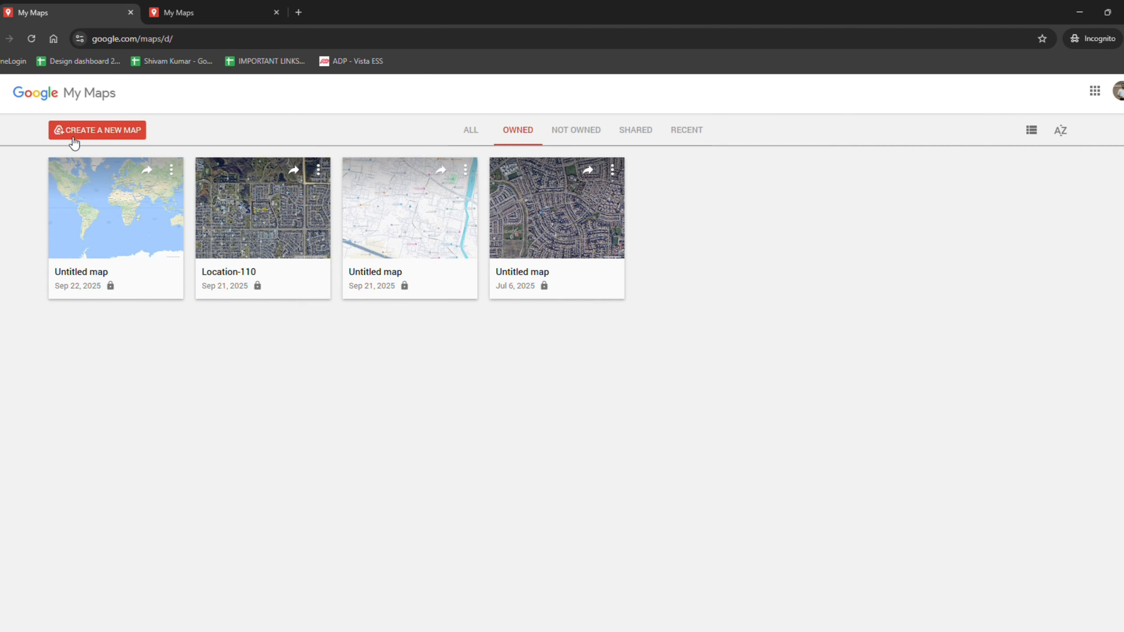
Create a new map in My Maps
left_click(101, 130)
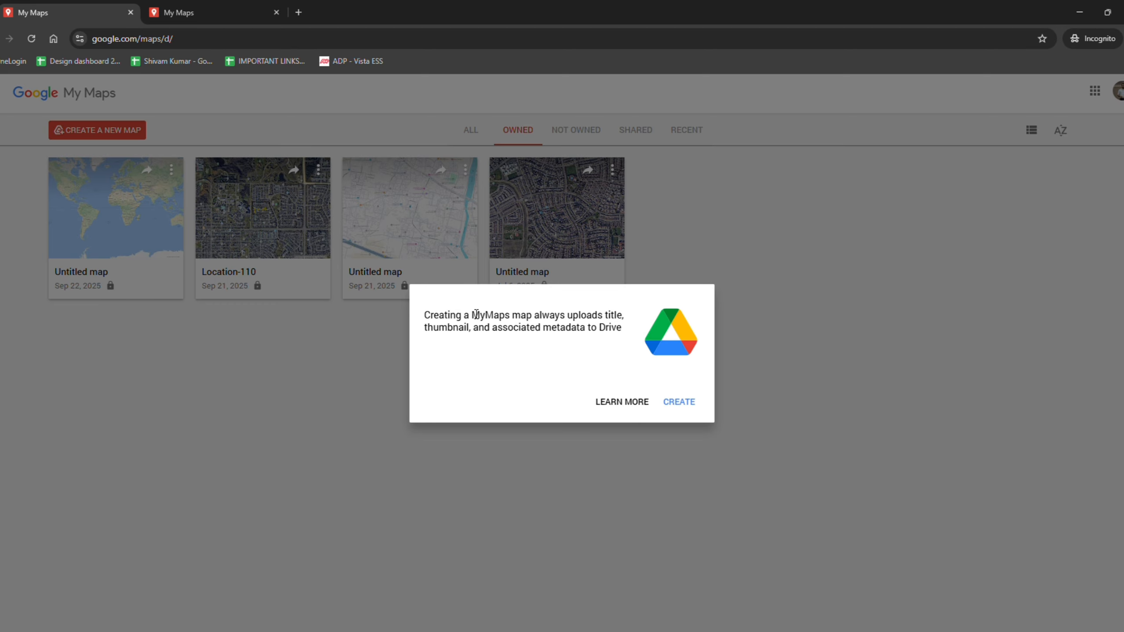
left_click(702, 408)
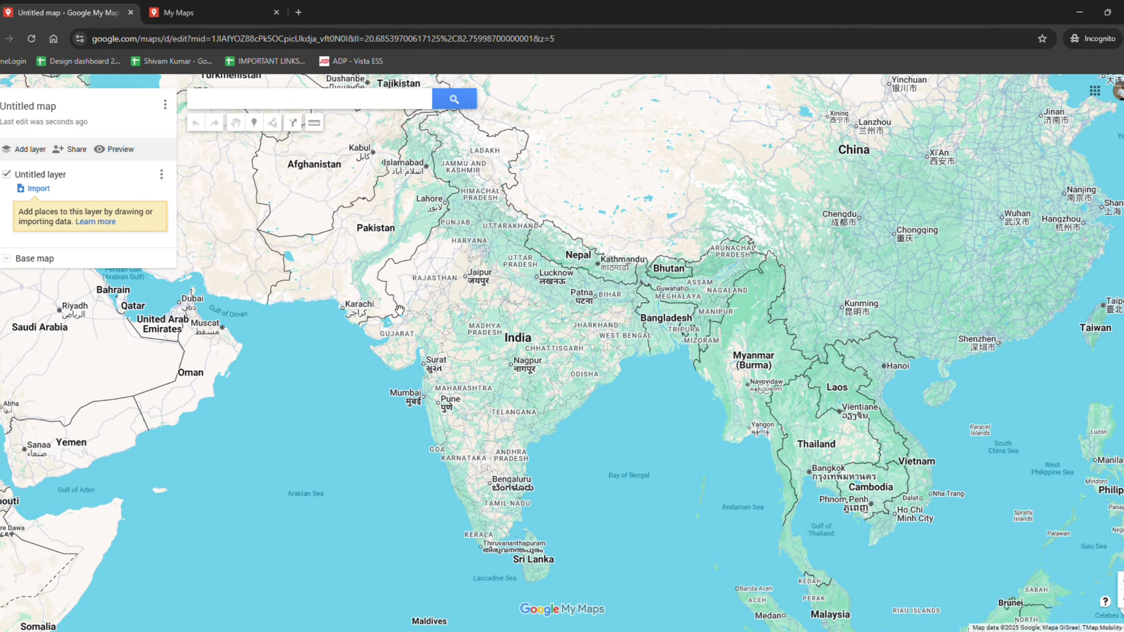
left_click_drag(230, 272, 410, 335)
left_click_drag(672, 377, 569, 349)
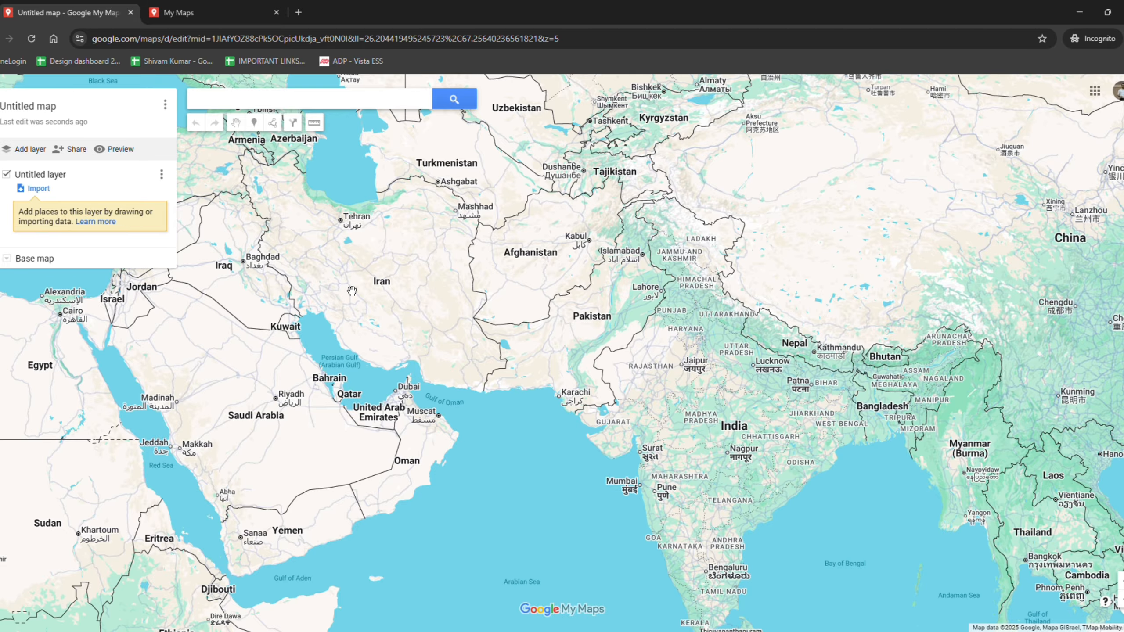
left_click_drag(352, 291, 257, 272)
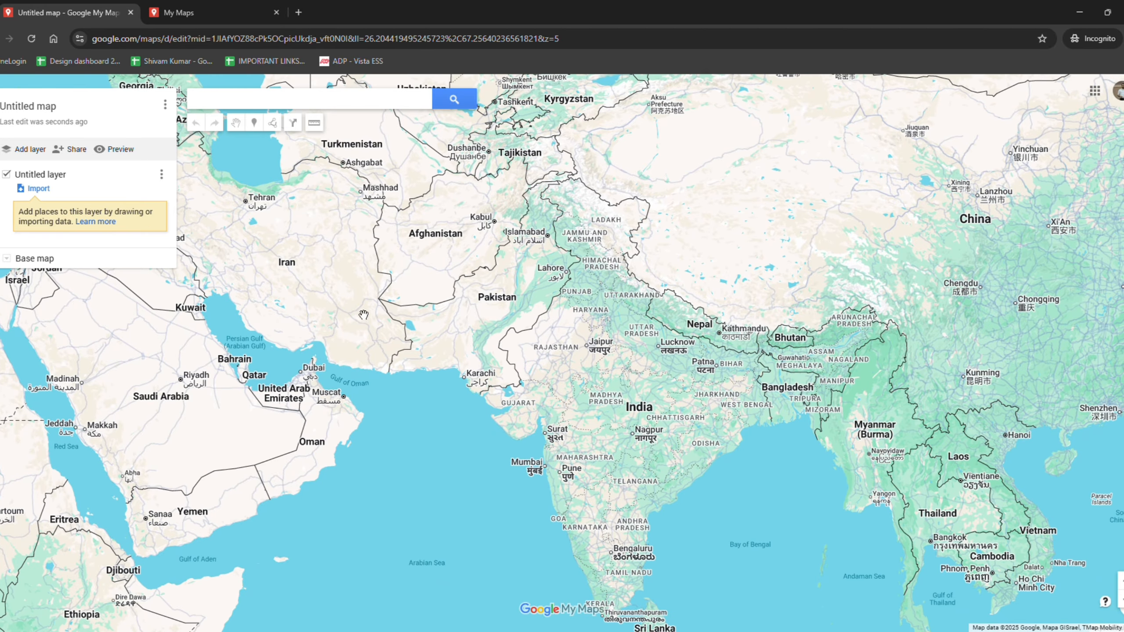
Title the map Training-1 and give it the description GIS training
left_click(31, 113)
type("Training")
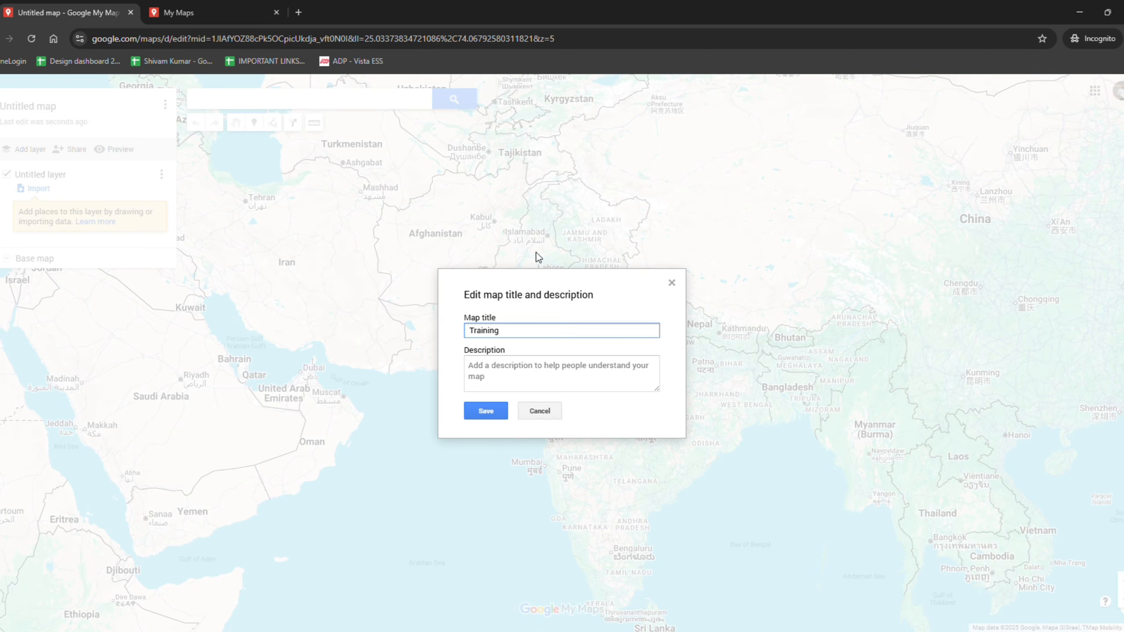
key("BackSpace")
type("-1")
left_click(525, 388)
type("GIS training")
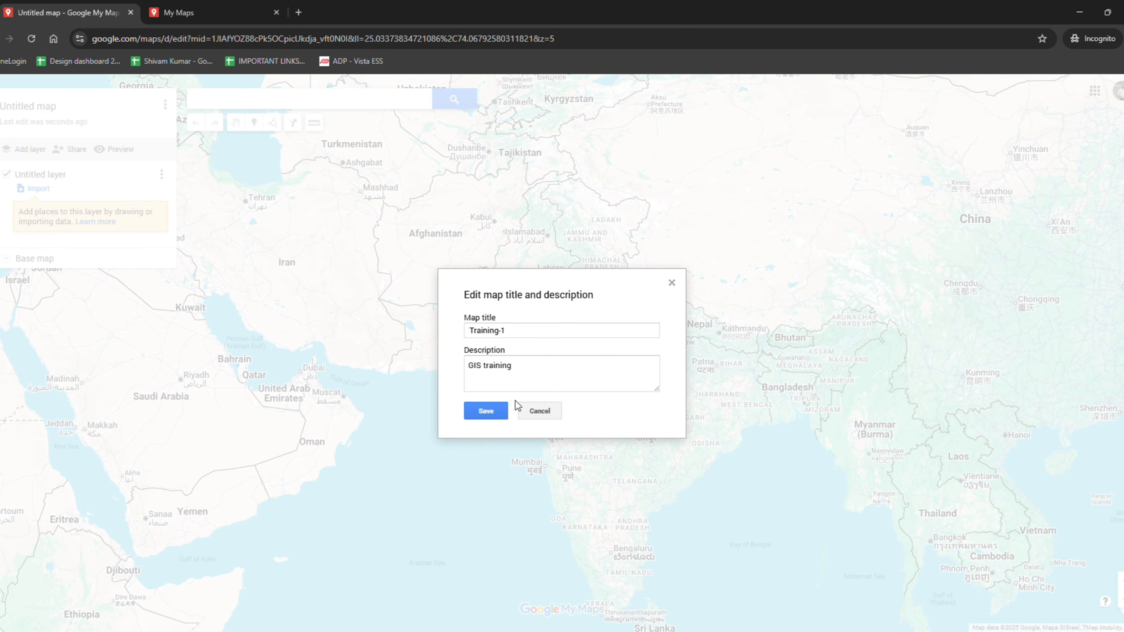
left_click(487, 412)
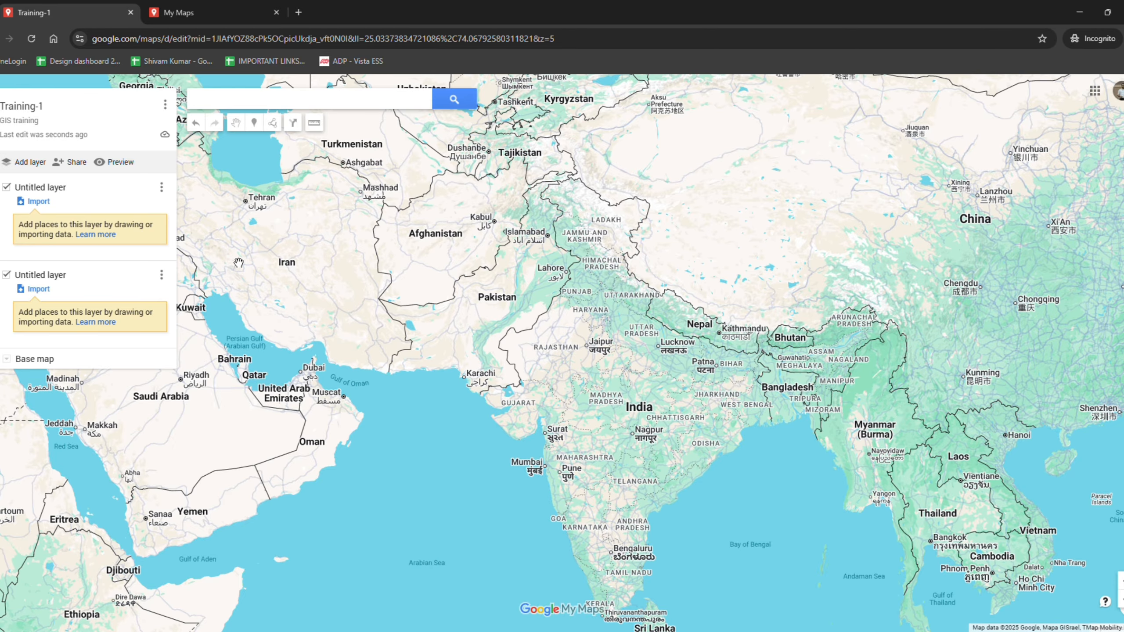
Search for Red Deer, AB, Canada and jump to it on the map
mouse_move(517, 338)
left_mouse_down()
mouse_move(477, 321)
mouse_move(526, 335)
left_mouse_up()
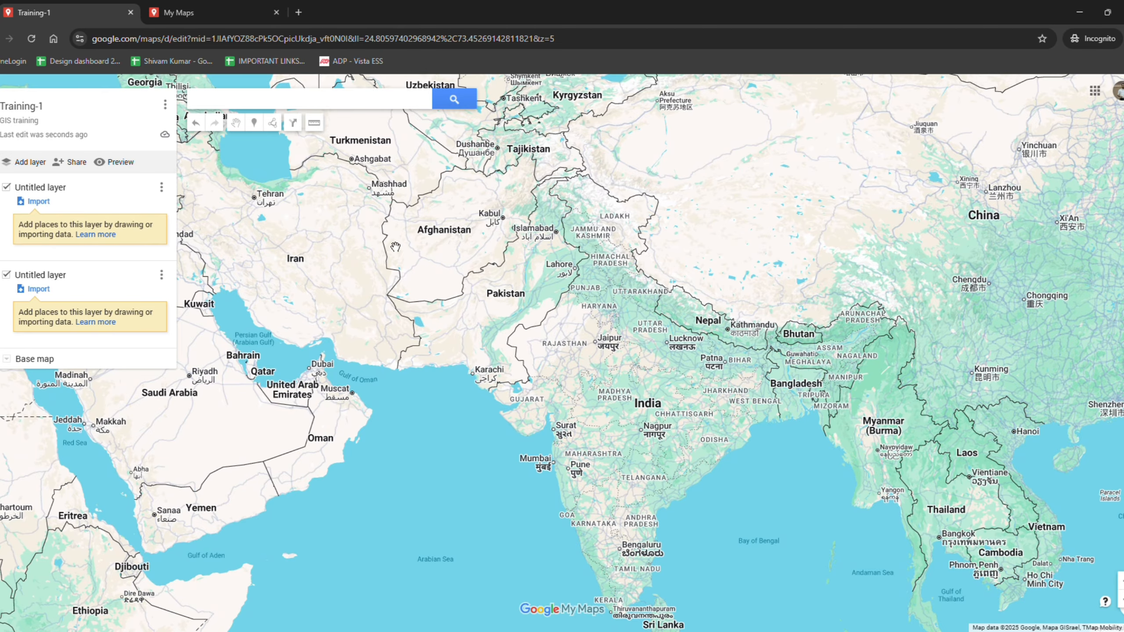
left_click(286, 109)
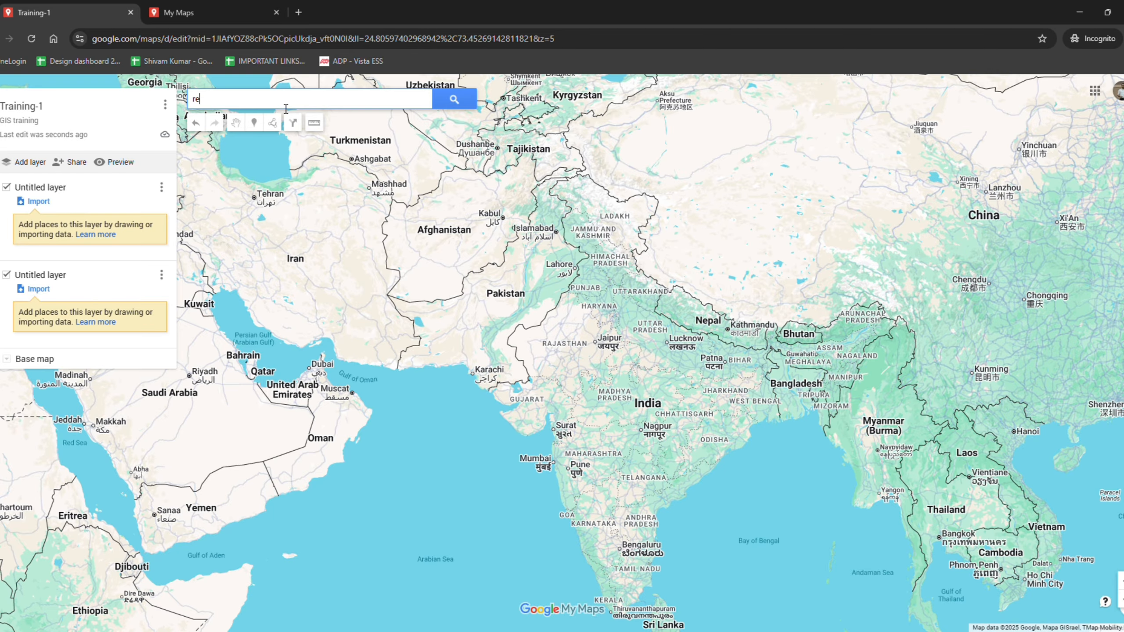
type("red deer")
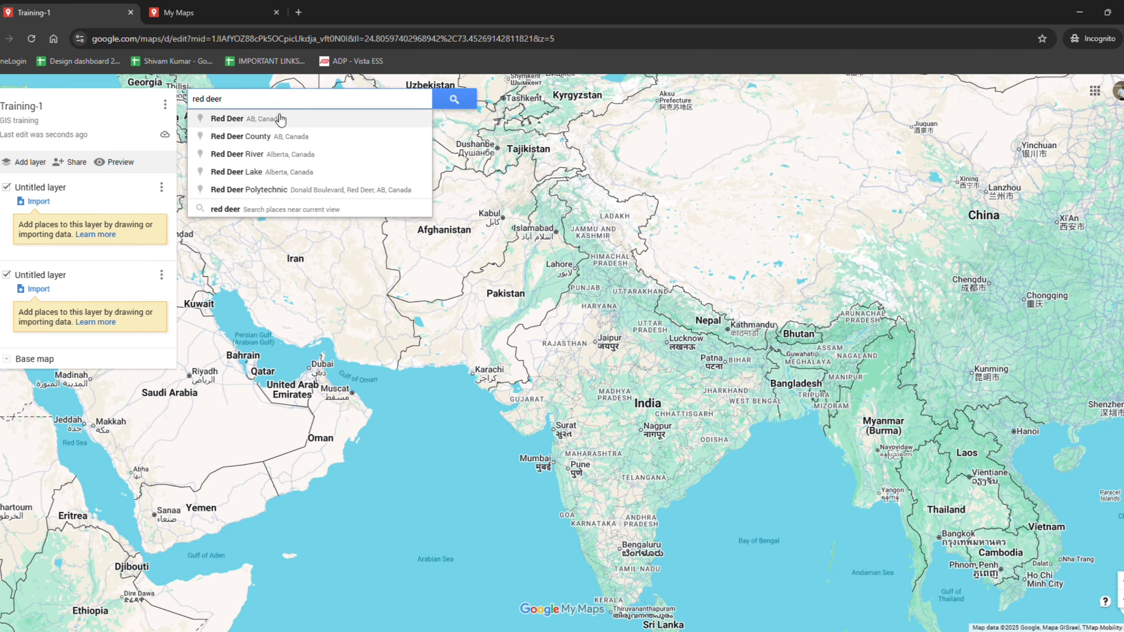
left_click(283, 117)
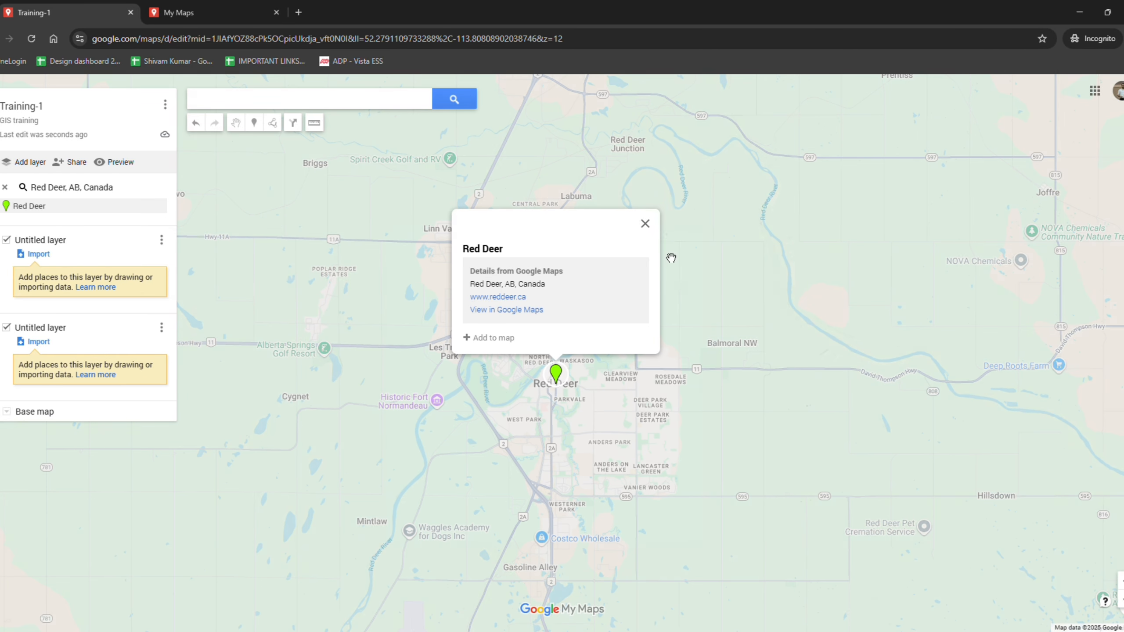
left_click(645, 224)
Switch the base map to satellite imagery
scroll(570, 387, "up", 5)
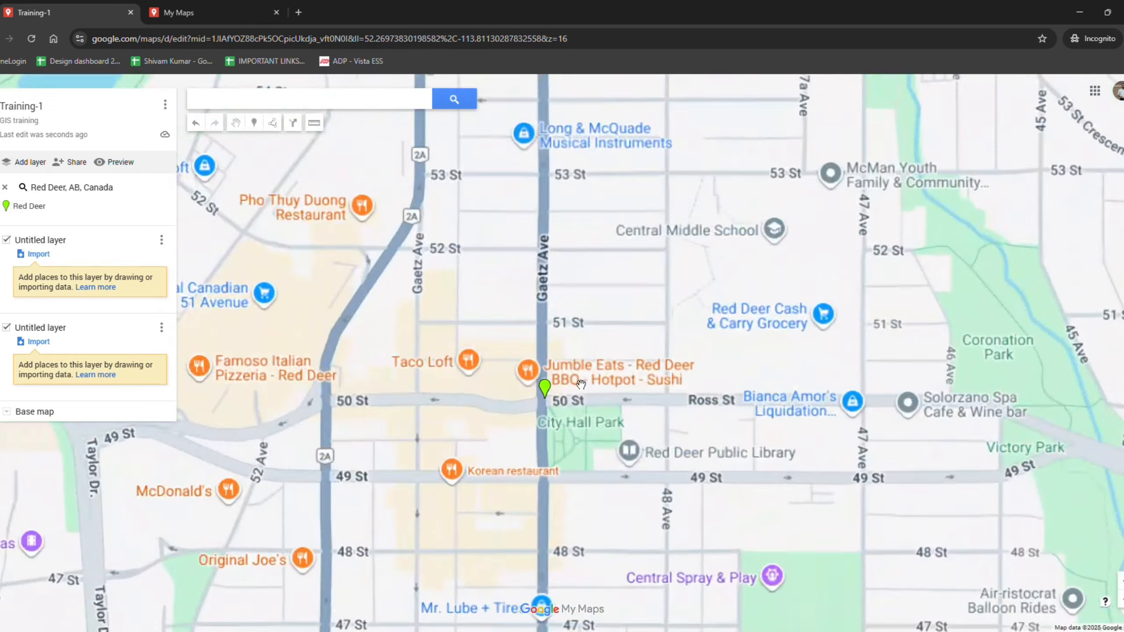
scroll(581, 385, "up", 3)
left_click_drag(966, 369, 708, 368)
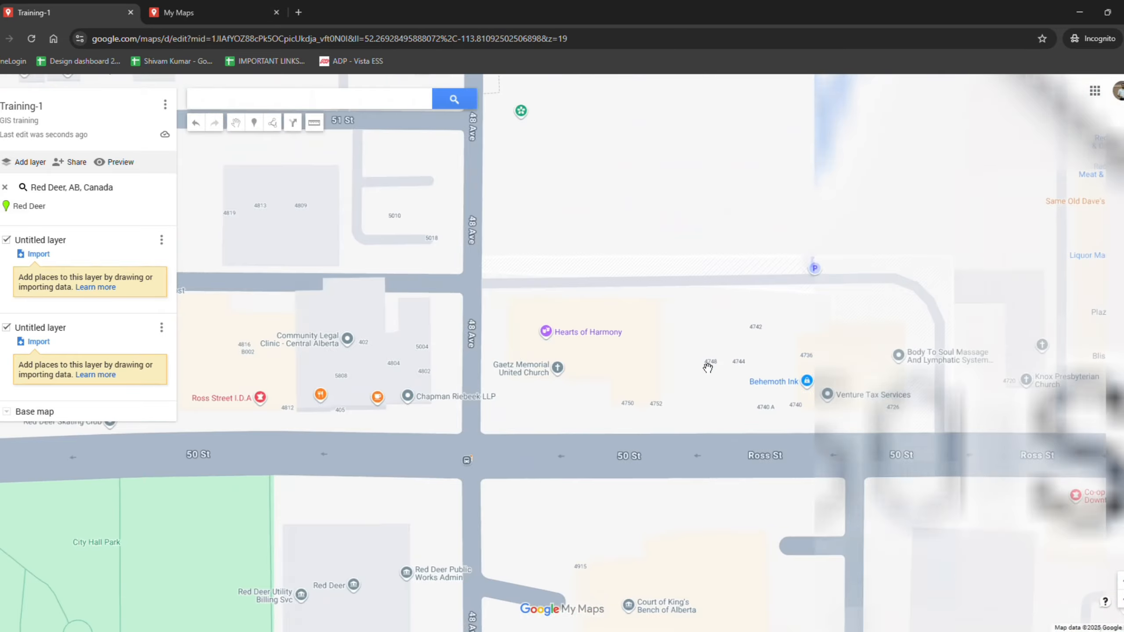
scroll(708, 368, "down", 3)
left_click_drag(891, 369, 772, 396)
left_click_drag(749, 120, 690, 452)
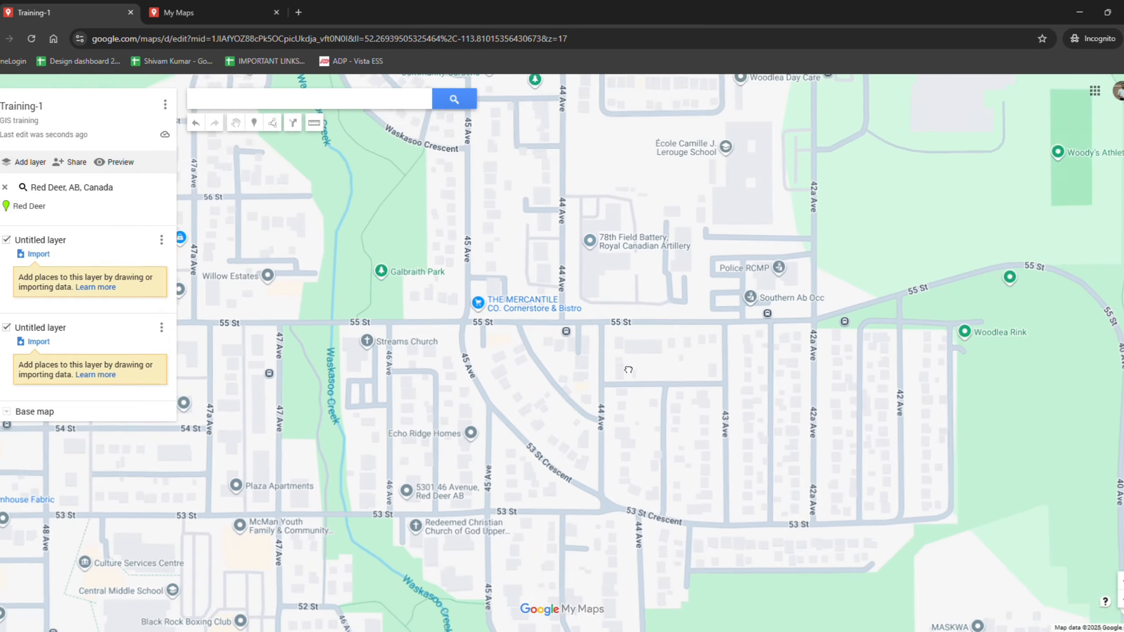
left_click_drag(865, 417, 773, 376)
scroll(772, 377, "up", 2)
scroll(771, 378, "down", 1)
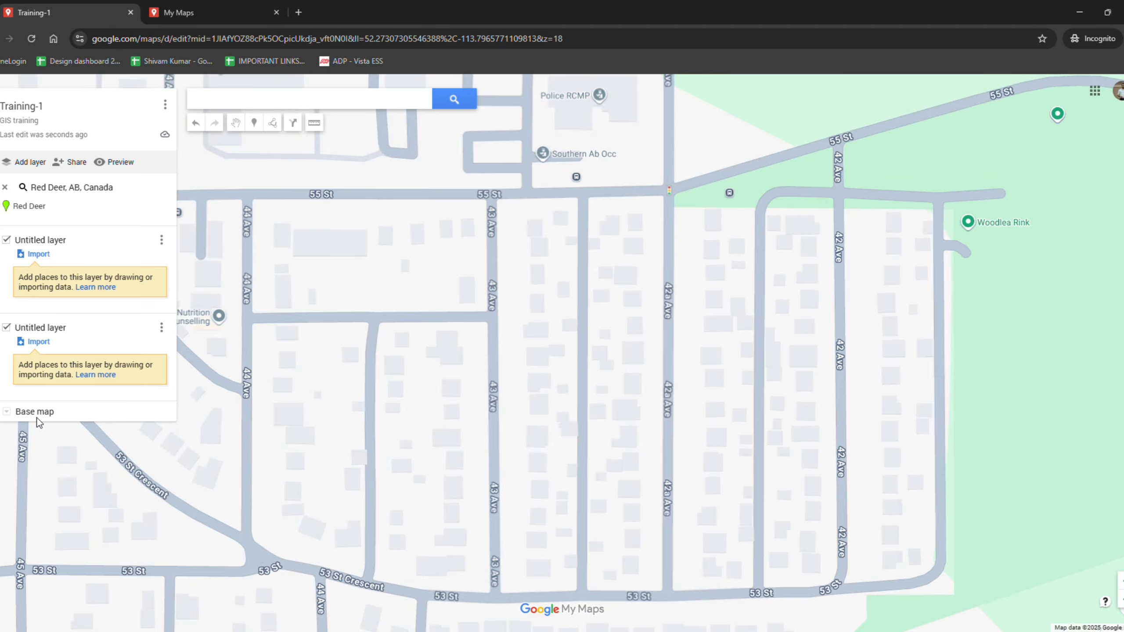
left_click(6, 411)
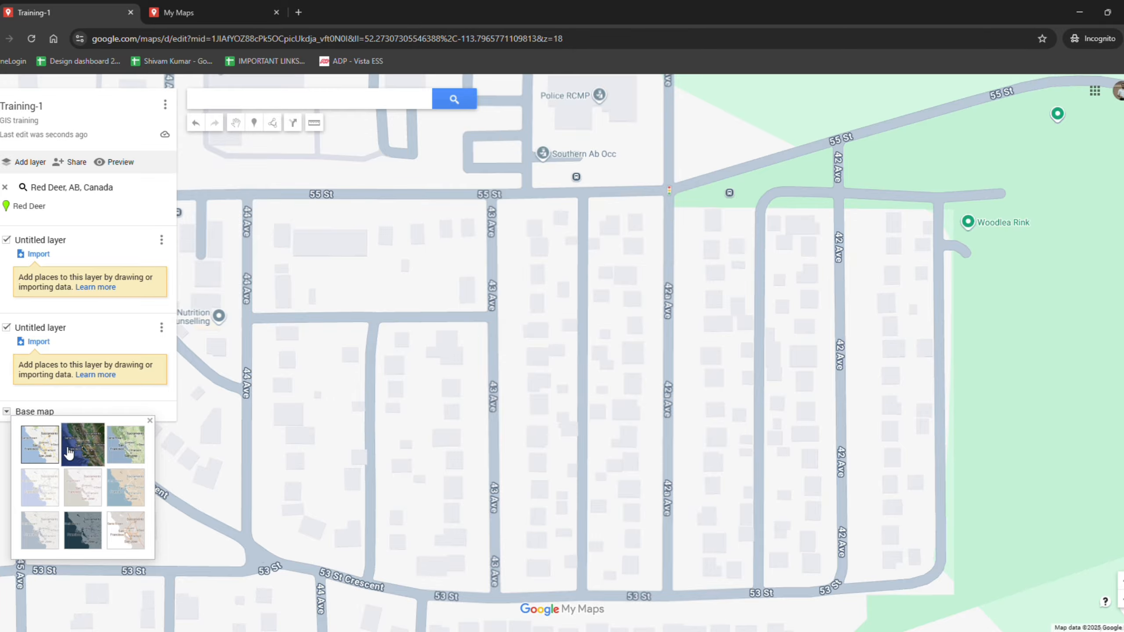
left_click(88, 454)
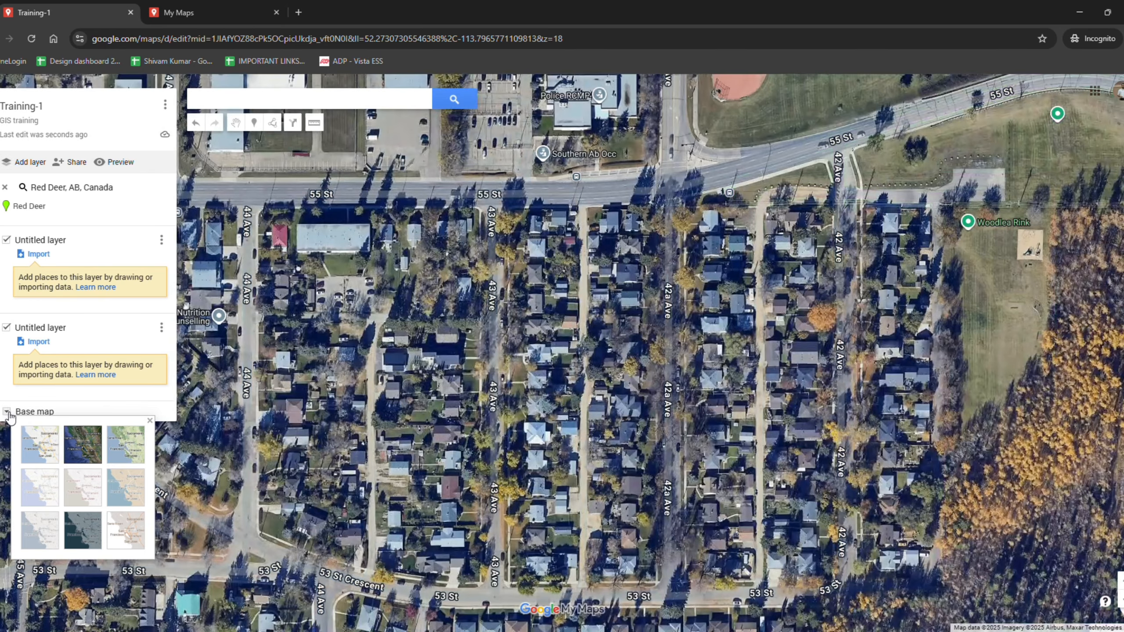
left_click(10, 414)
Examine the residential blocks around 44 Ave and 59 St on the satellite map
left_click_drag(457, 376, 553, 399)
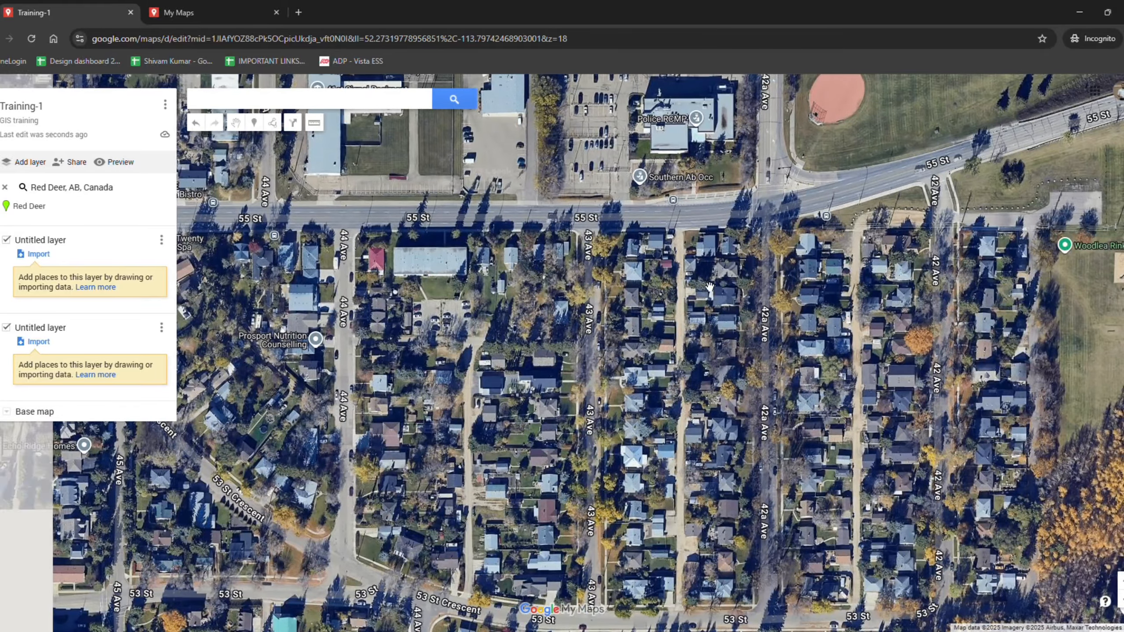
left_click_drag(717, 293, 779, 402)
left_click_drag(863, 405, 622, 421)
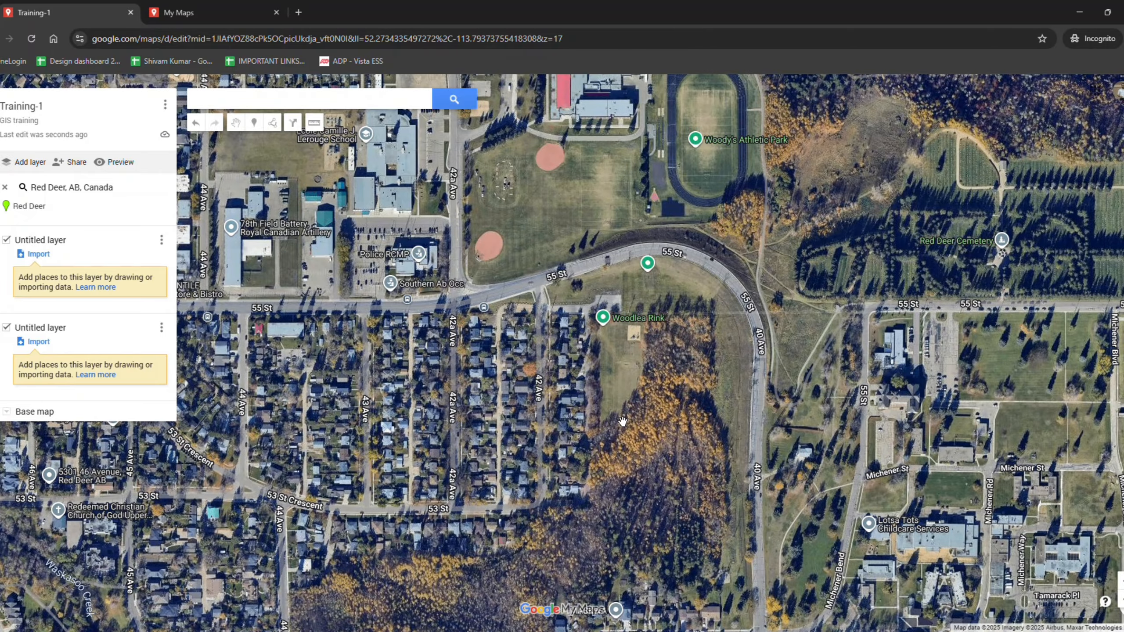
scroll(624, 421, "down", 2)
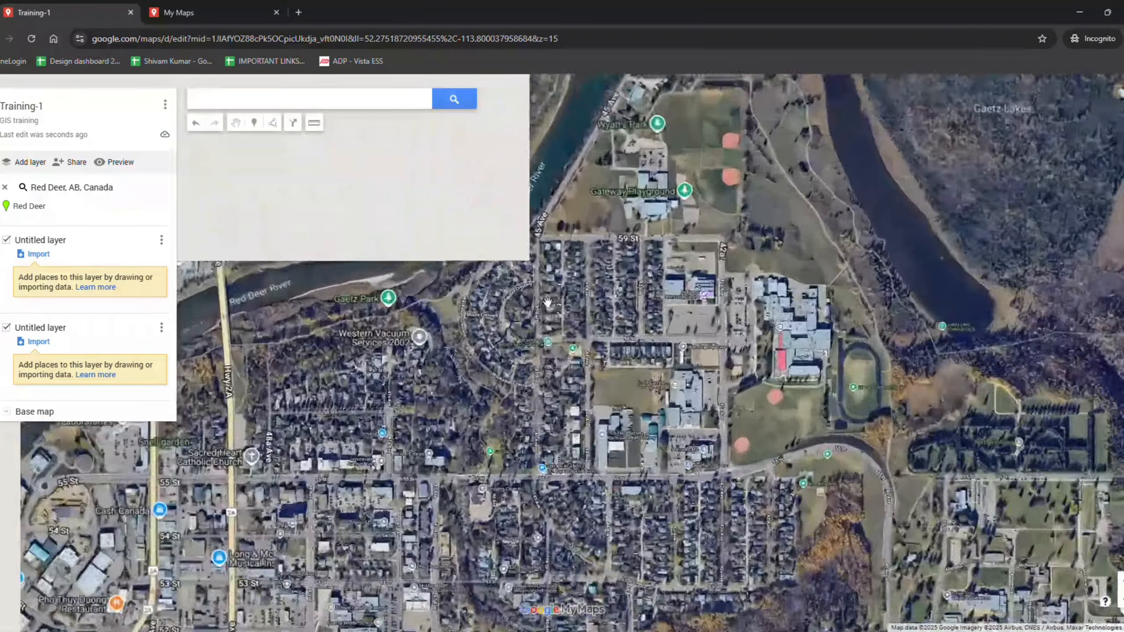
scroll(548, 302, "up", 2)
left_click_drag(547, 302, 470, 387)
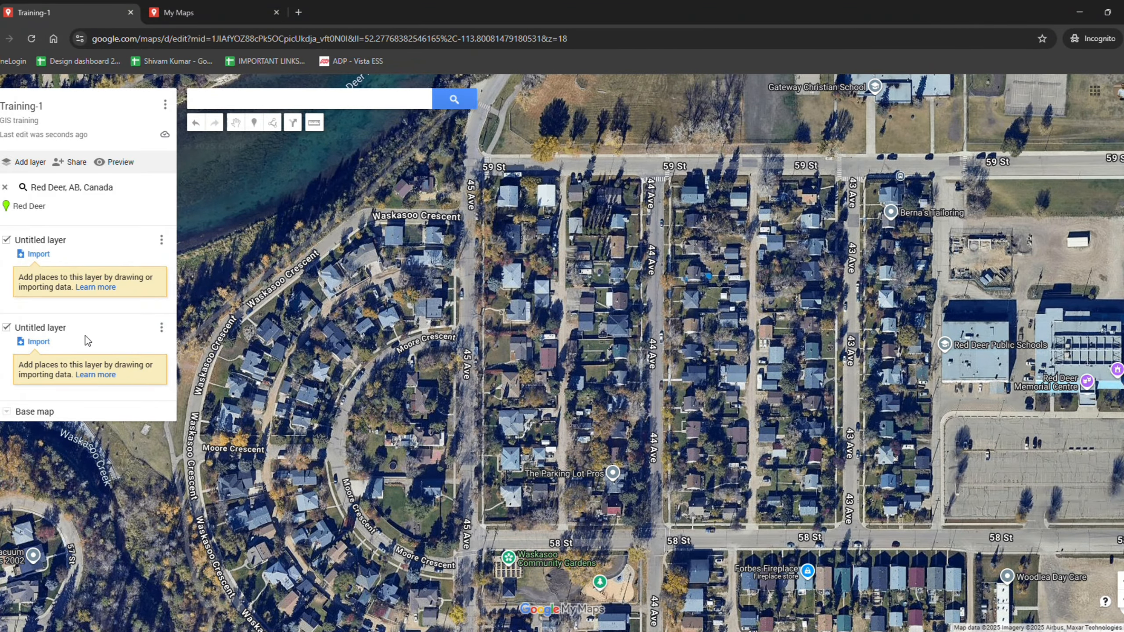
left_click_drag(644, 373, 657, 378)
left_click_drag(498, 447, 532, 403)
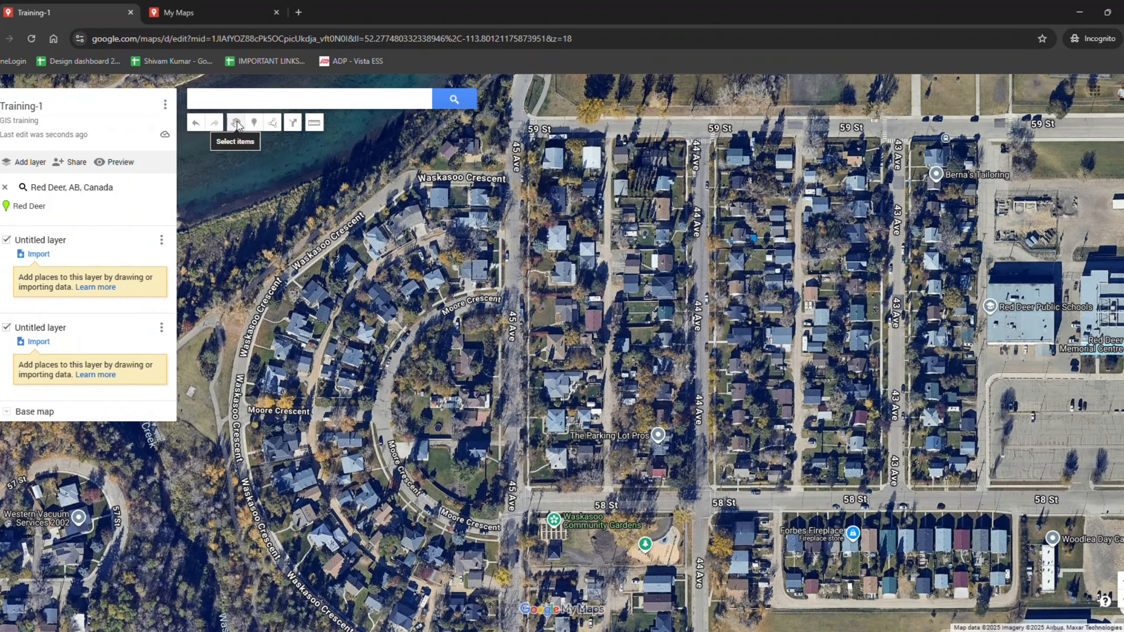
left_click_drag(699, 490, 771, 448)
left_click_drag(952, 345, 901, 365)
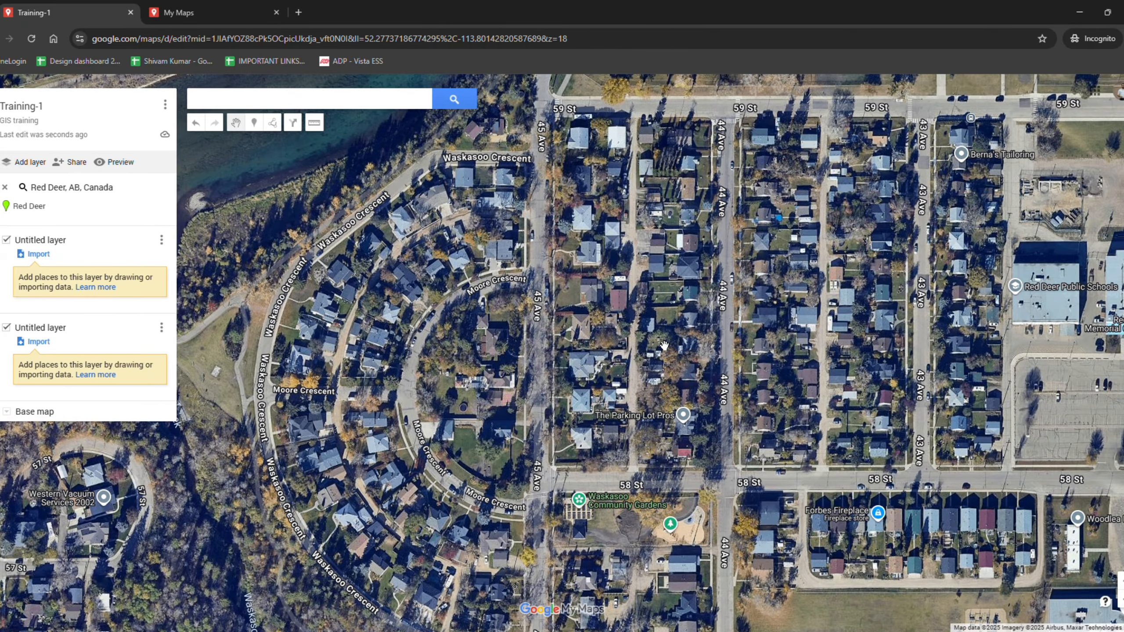
left_click_drag(685, 250, 667, 295)
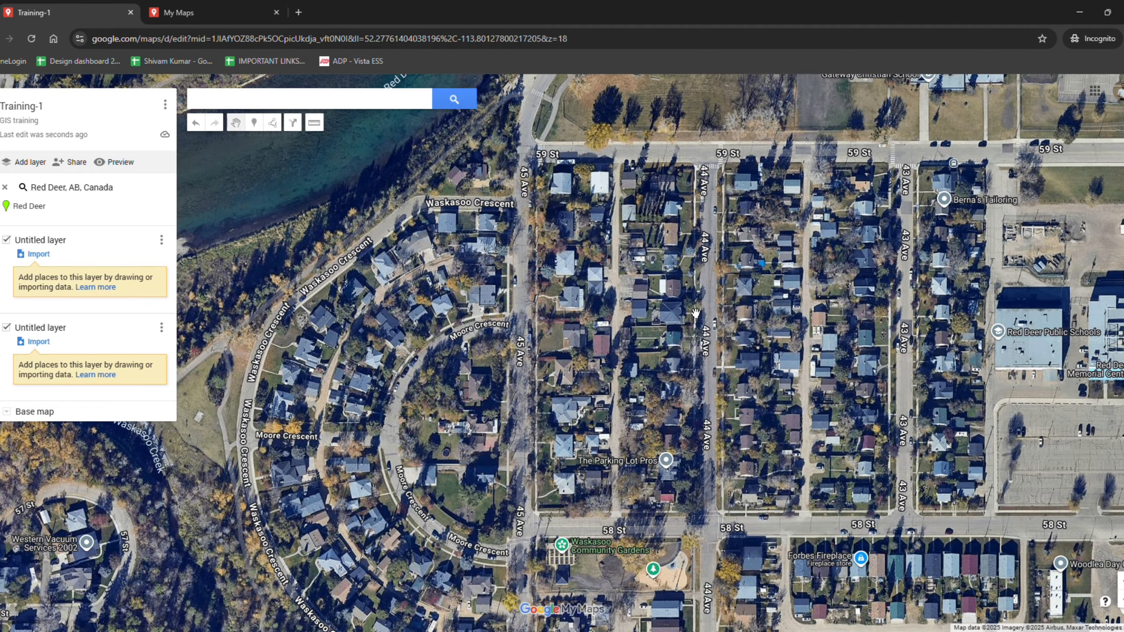
Place a marker on 44 Ave just south of 59 St named Location-1 with description Point-1
left_click(255, 126)
left_click(699, 209)
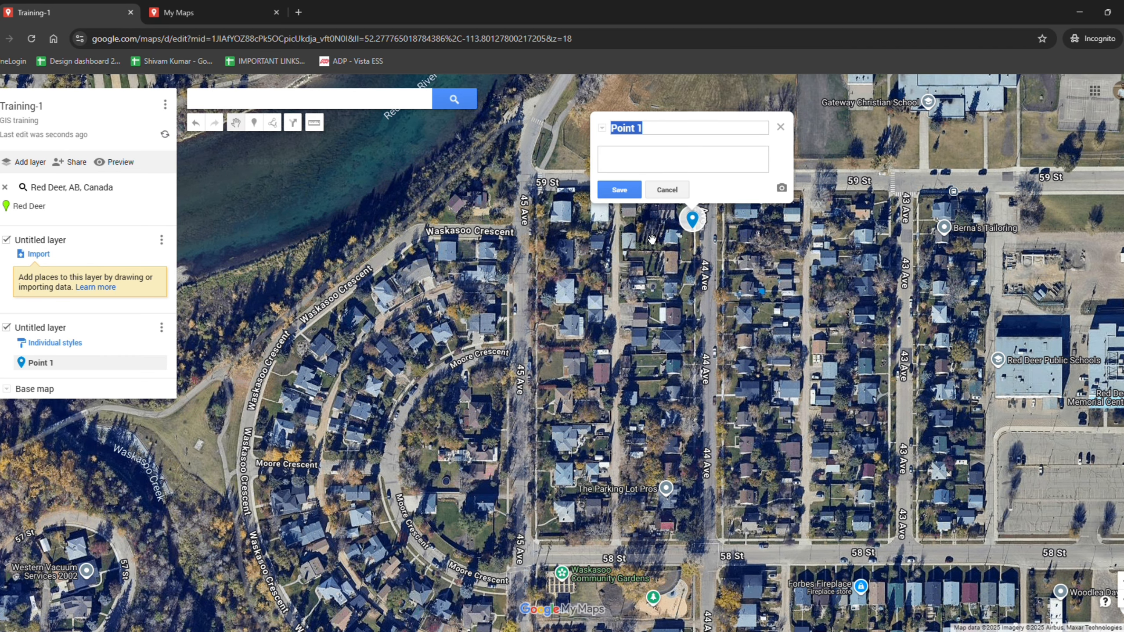
left_click(663, 135)
key("BackSpace")
key("BackSpace")
key("BackSpace")
key("BackSpace")
key("BackSpace")
key("BackSpace")
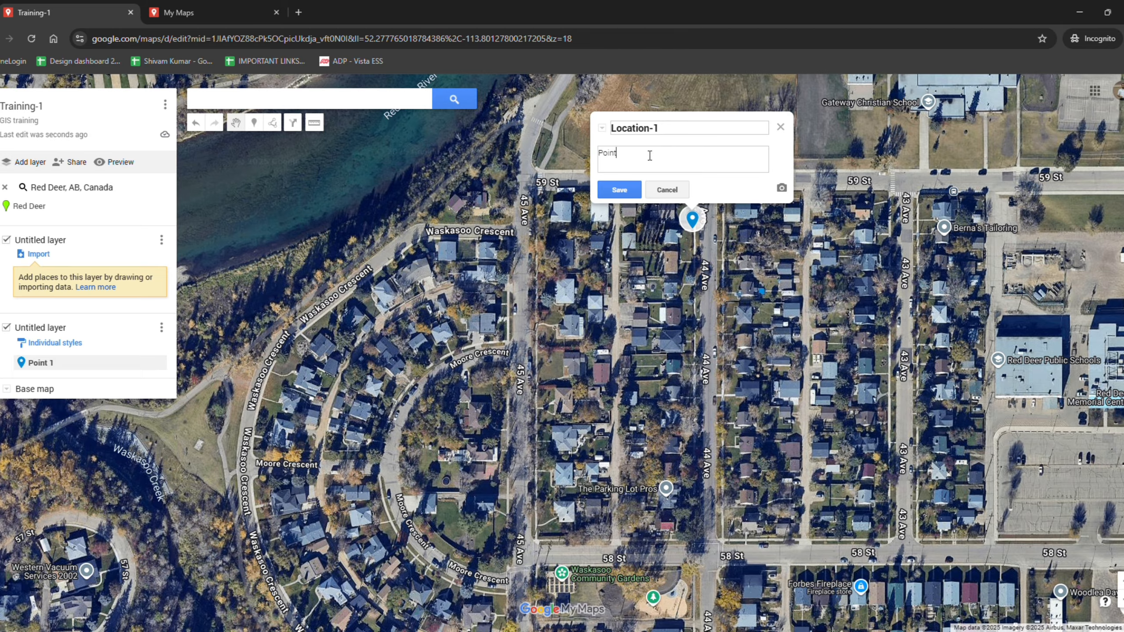
left_click(619, 190)
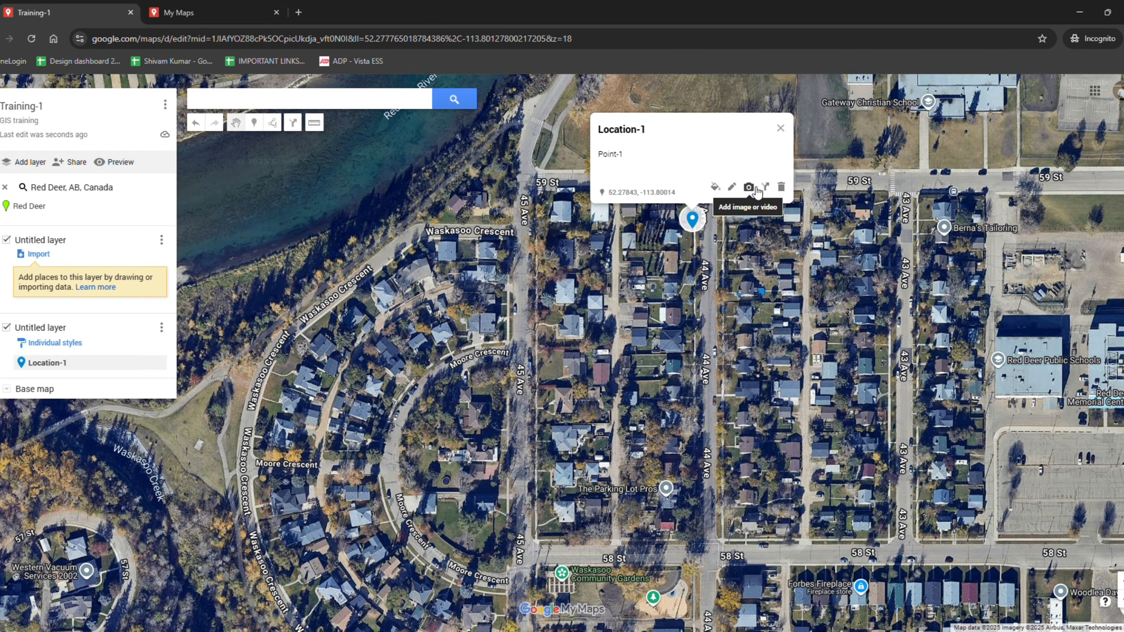
scroll(704, 279, "up", 3)
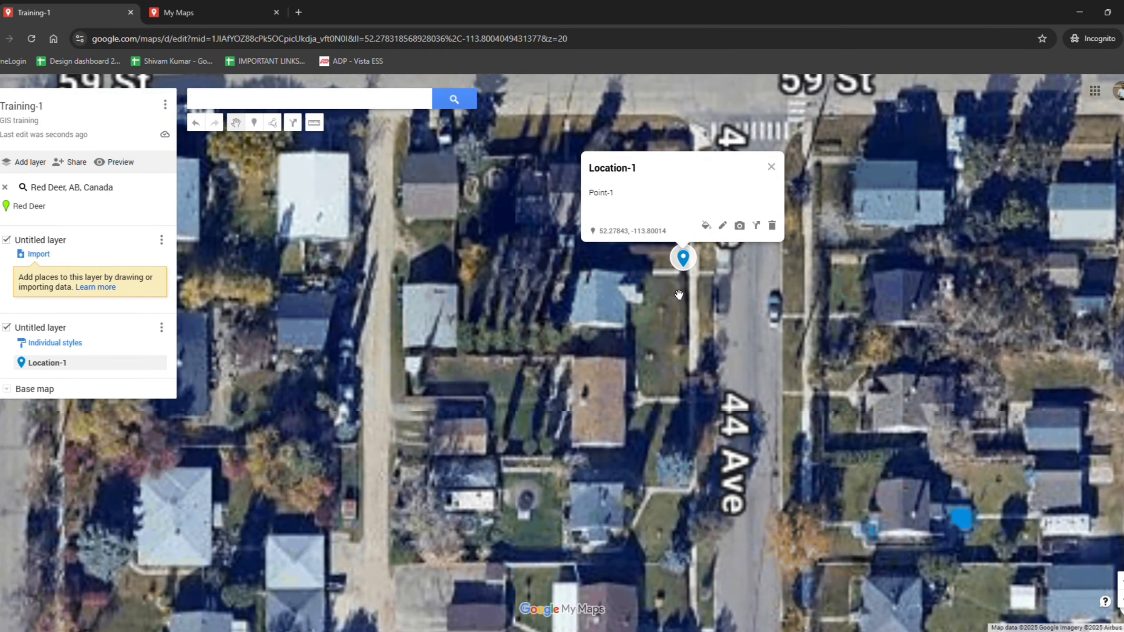
left_click(680, 296)
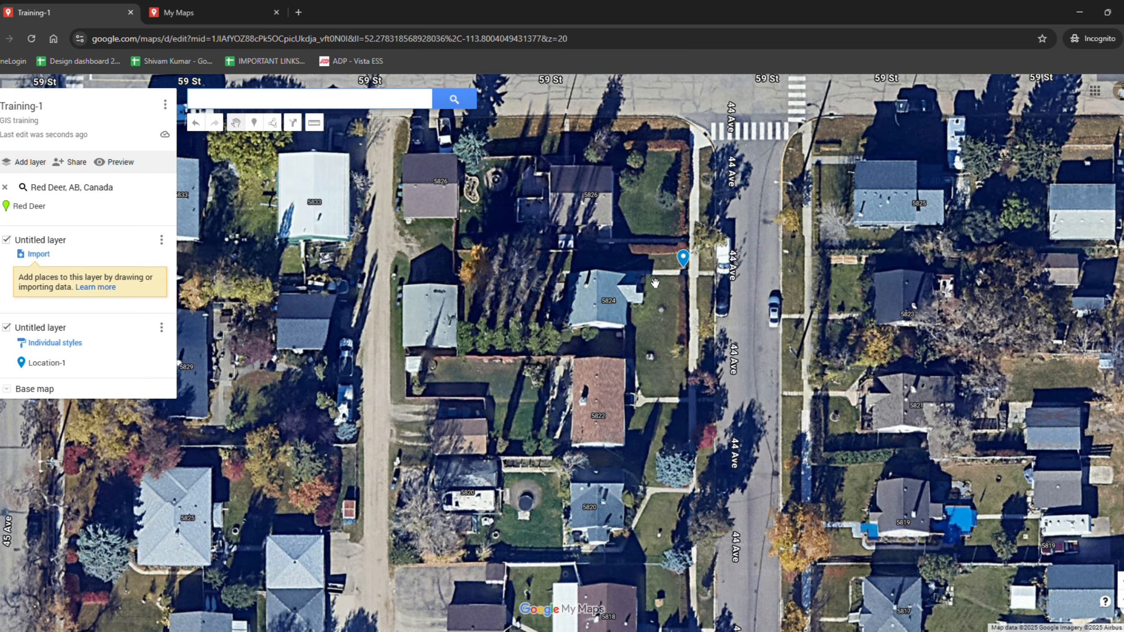
left_click(687, 261)
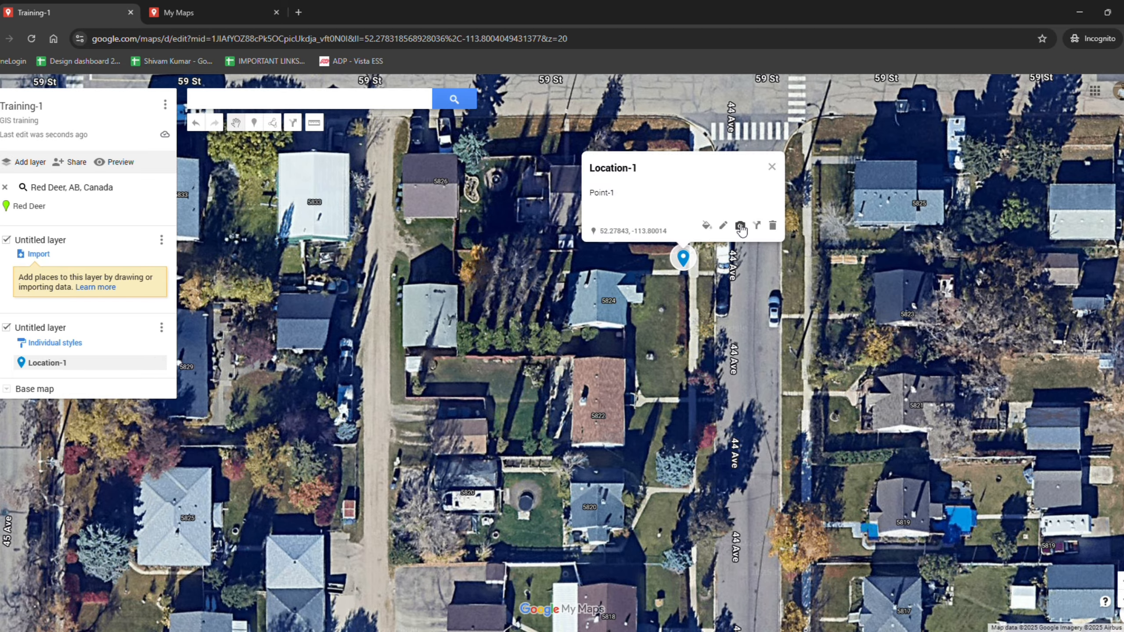
left_click(739, 226)
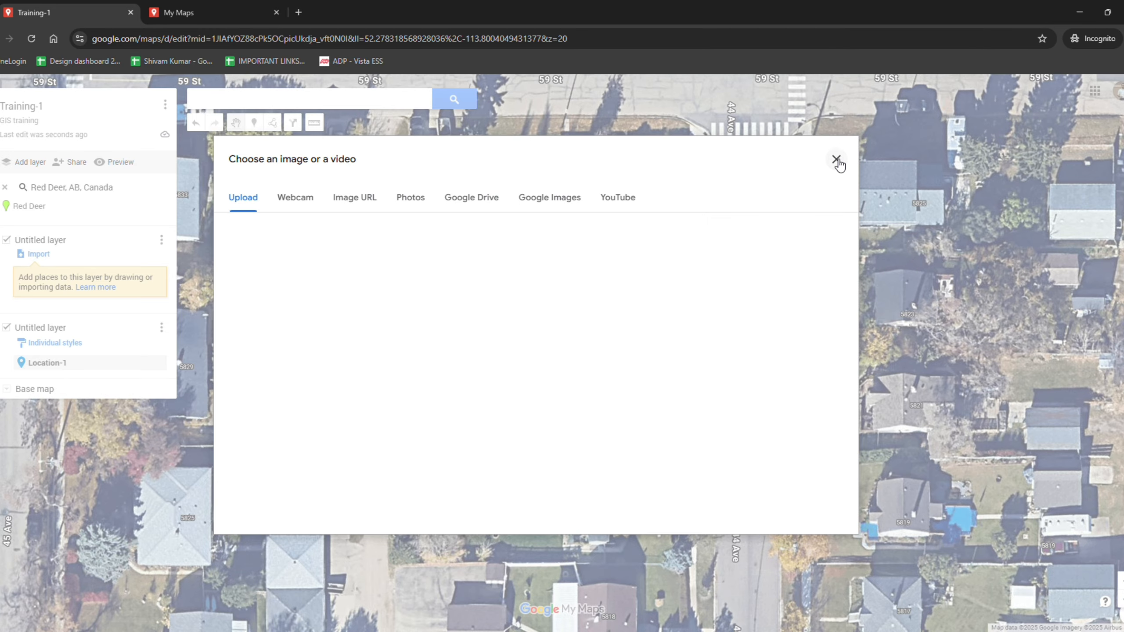
left_click(840, 163)
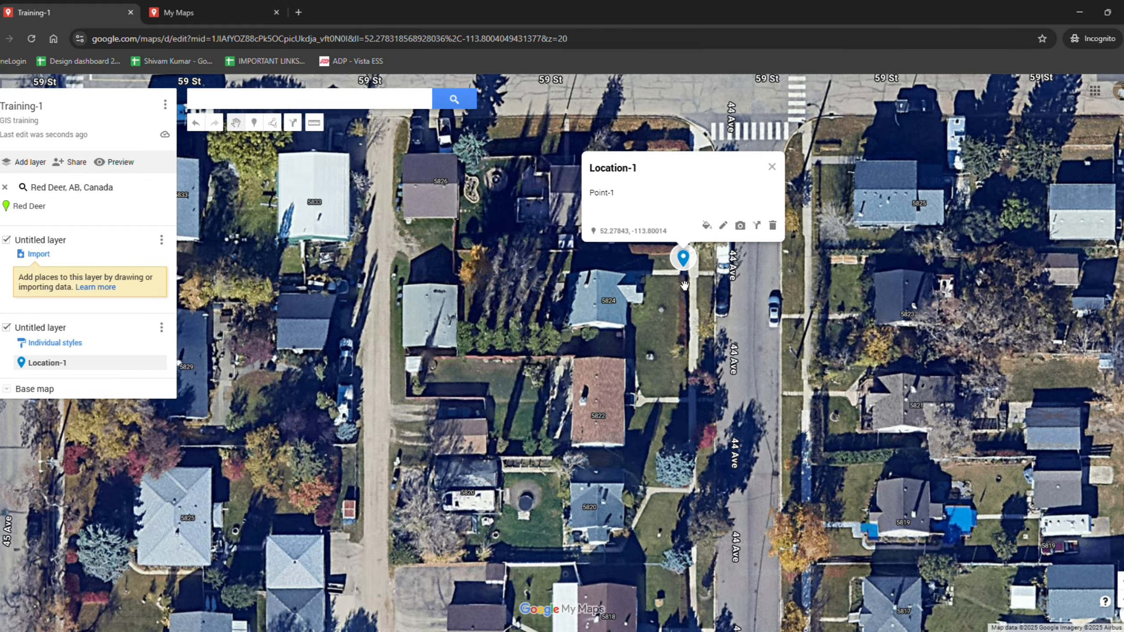
Change the Location-1 marker colour to green
left_click(707, 227)
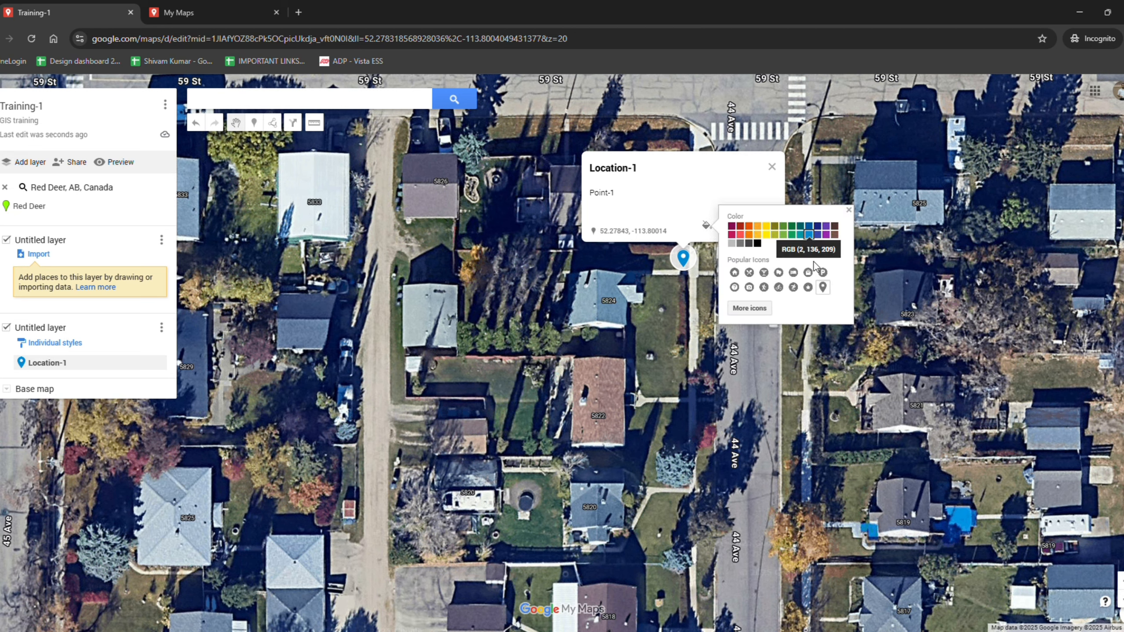
left_click(767, 233)
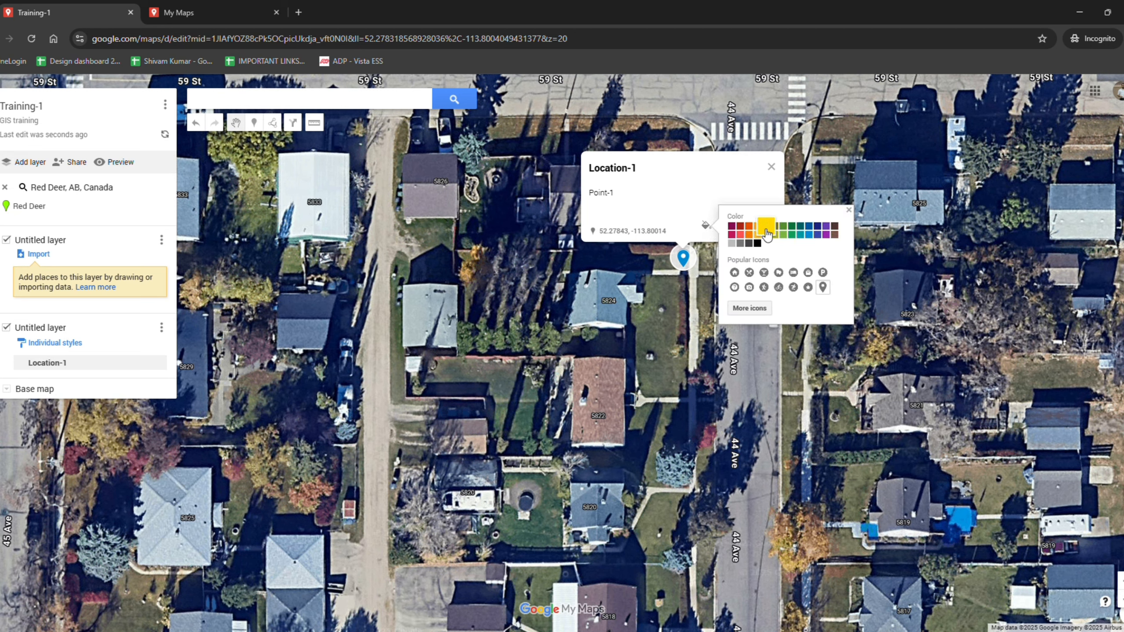
left_click(792, 234)
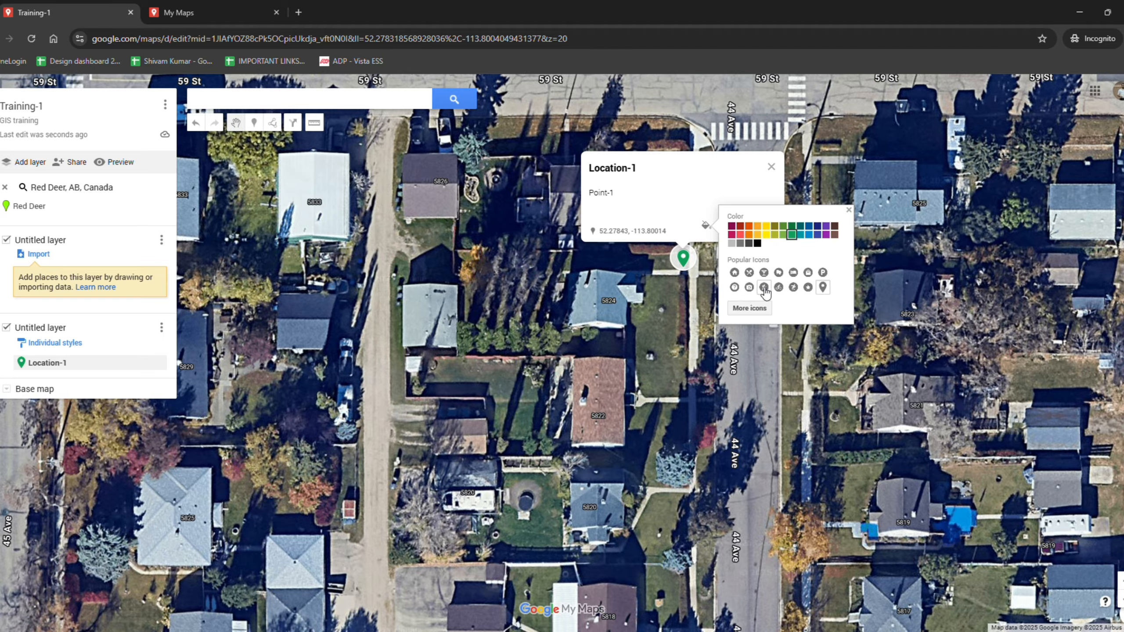
Change the Location-1 marker icon to the plain pin shape from the older icon library
left_click(752, 308)
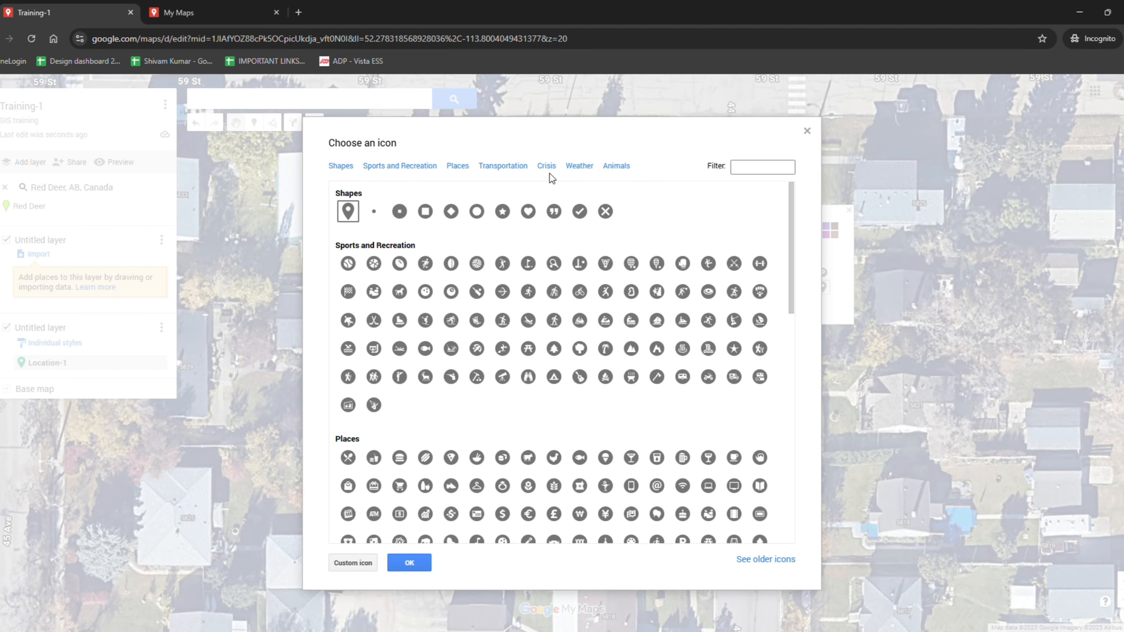
scroll(557, 310, "down", 12)
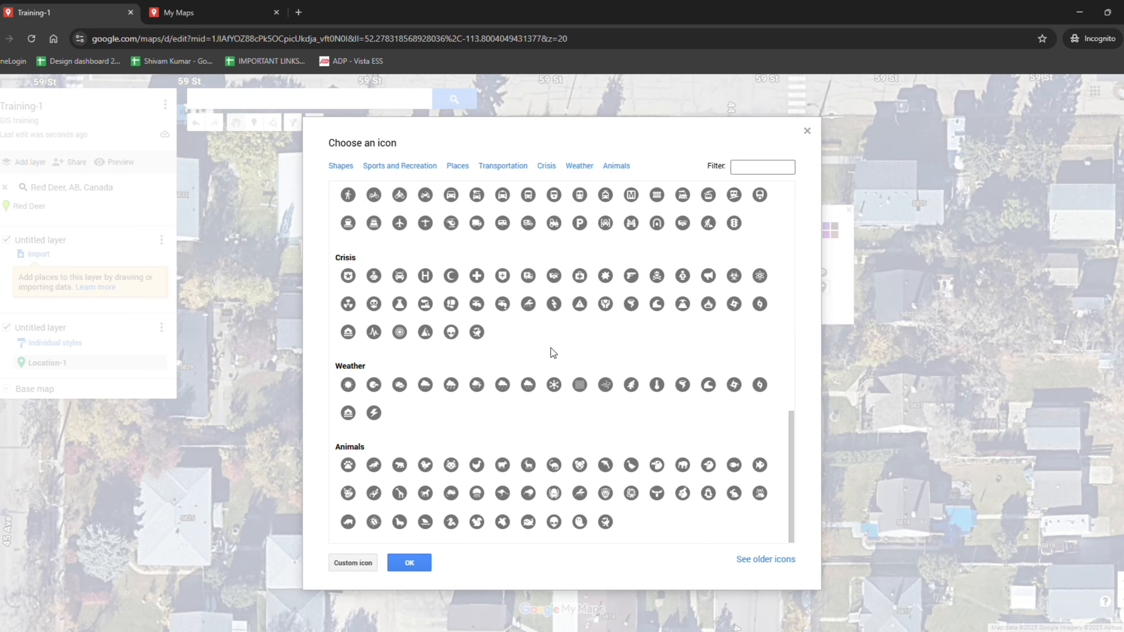
scroll(558, 368, "up", 12)
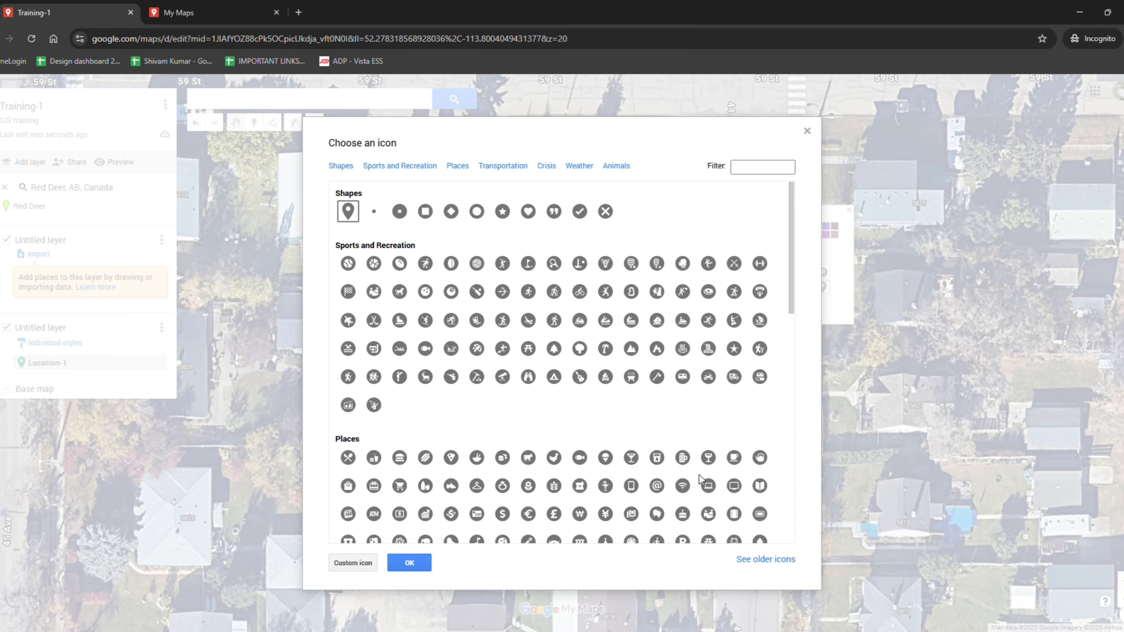
left_click(768, 565)
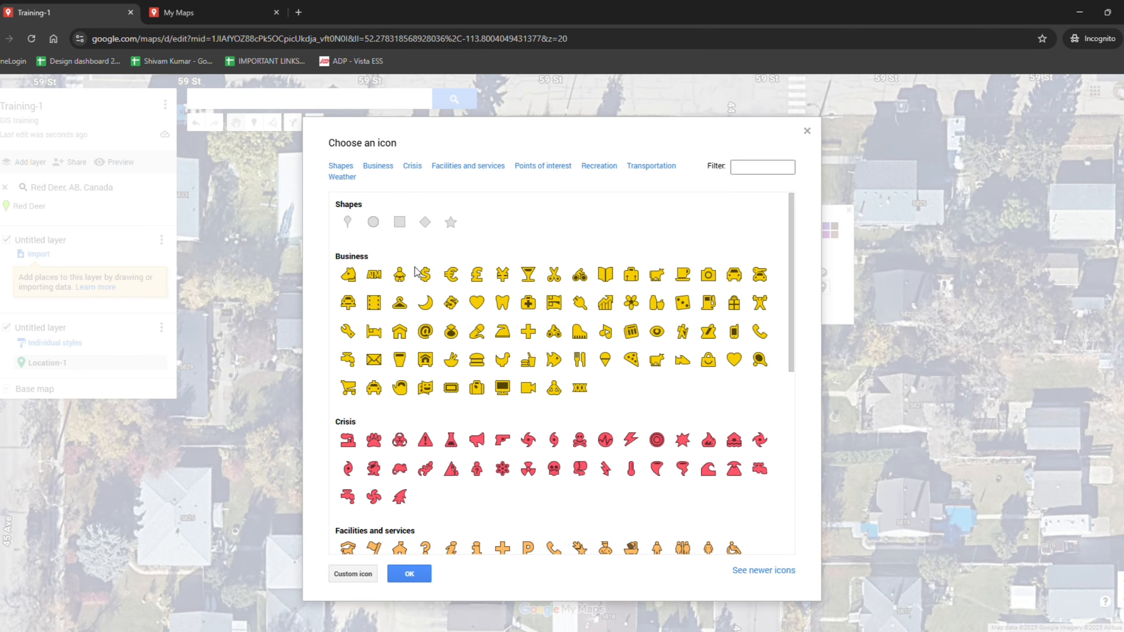
scroll(615, 342, "down", 10)
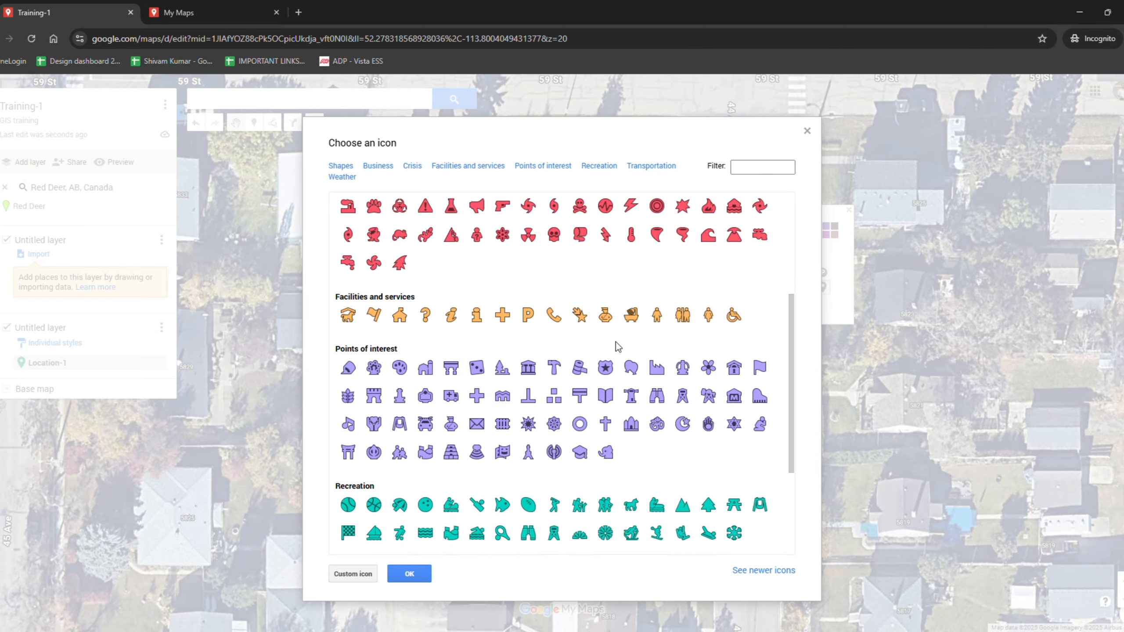
scroll(620, 359, "up", 10)
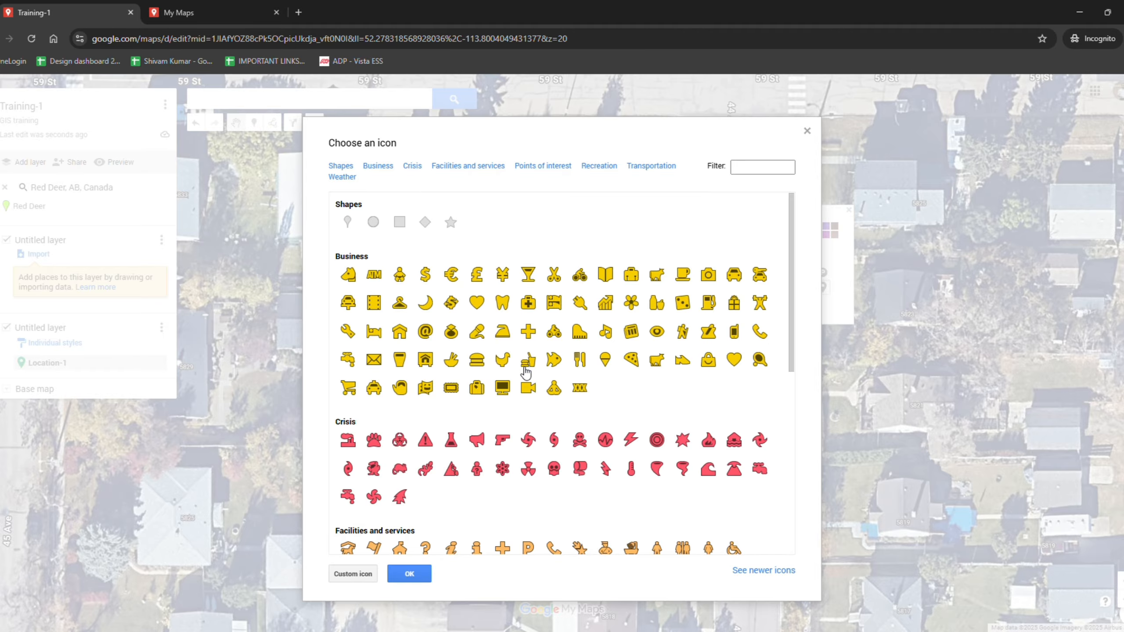
left_click(348, 221)
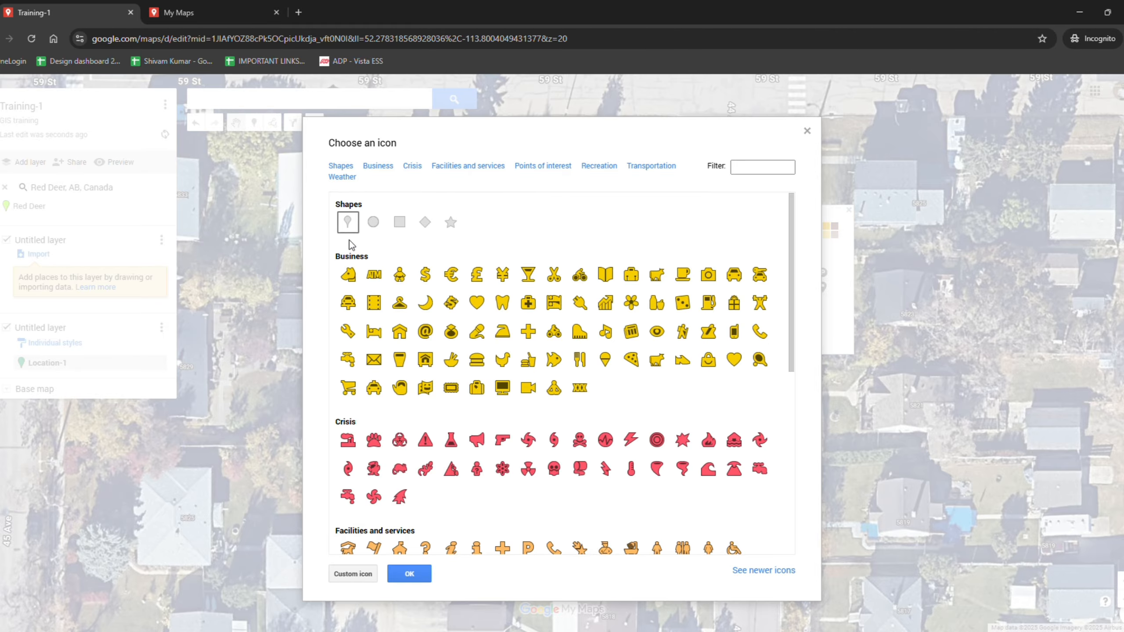
left_click(410, 574)
left_click(632, 366)
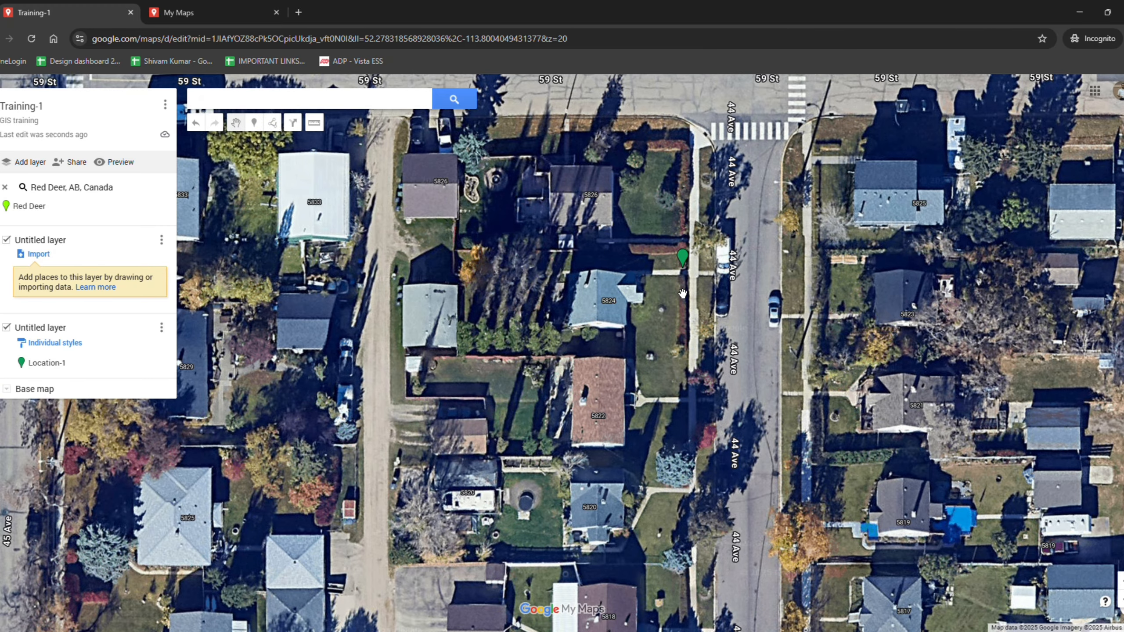
Rename the second layer to Location layer
left_click_drag(684, 294, 664, 303)
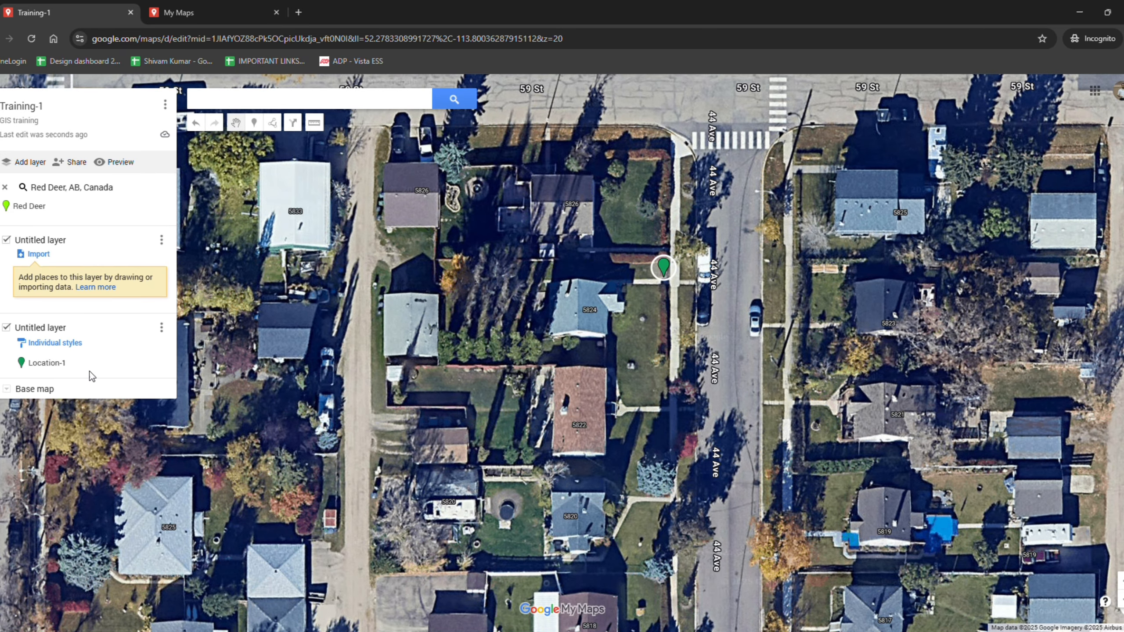
left_click(40, 328)
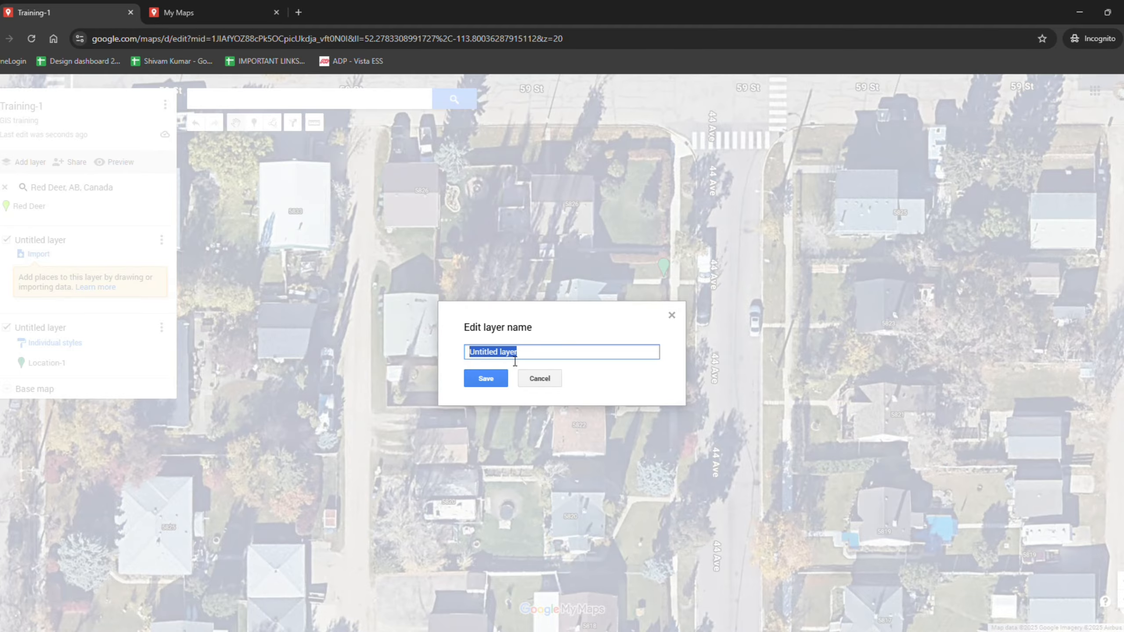
type("Location")
left_click(481, 377)
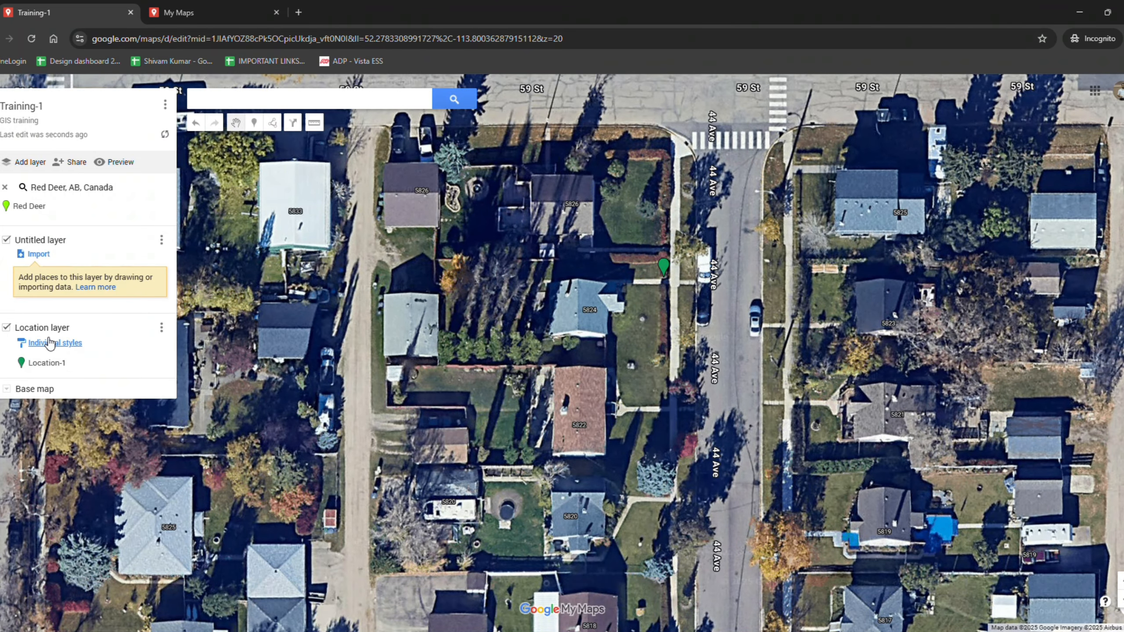
Add a new marker on the west side of 44 Ave further south and save it with its default name
left_click_drag(664, 509, 677, 377)
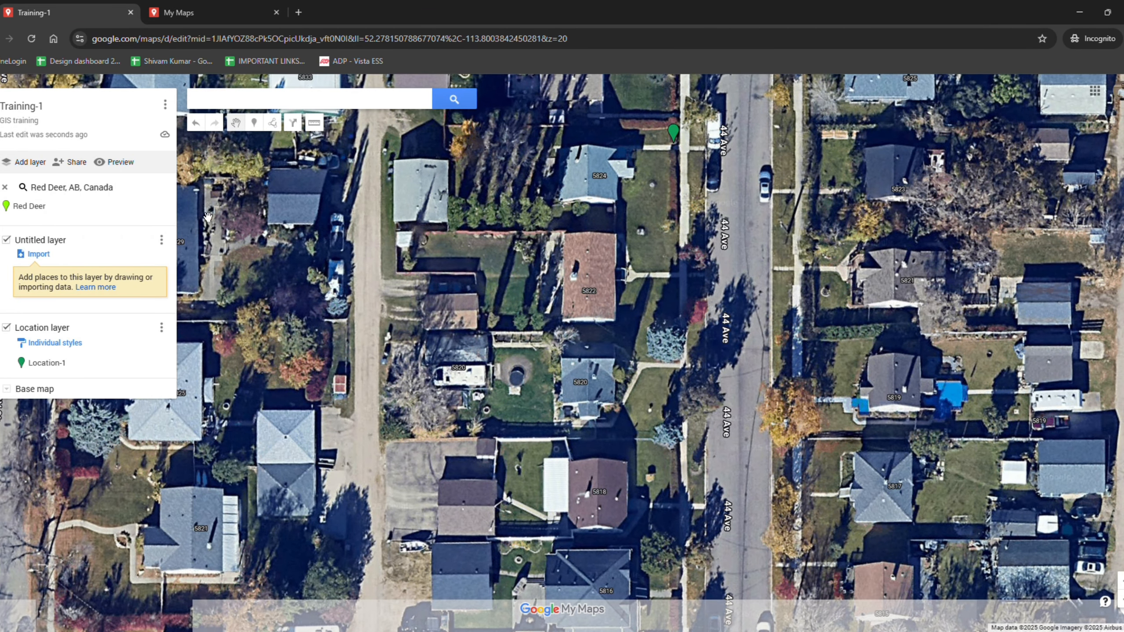
left_click(255, 124)
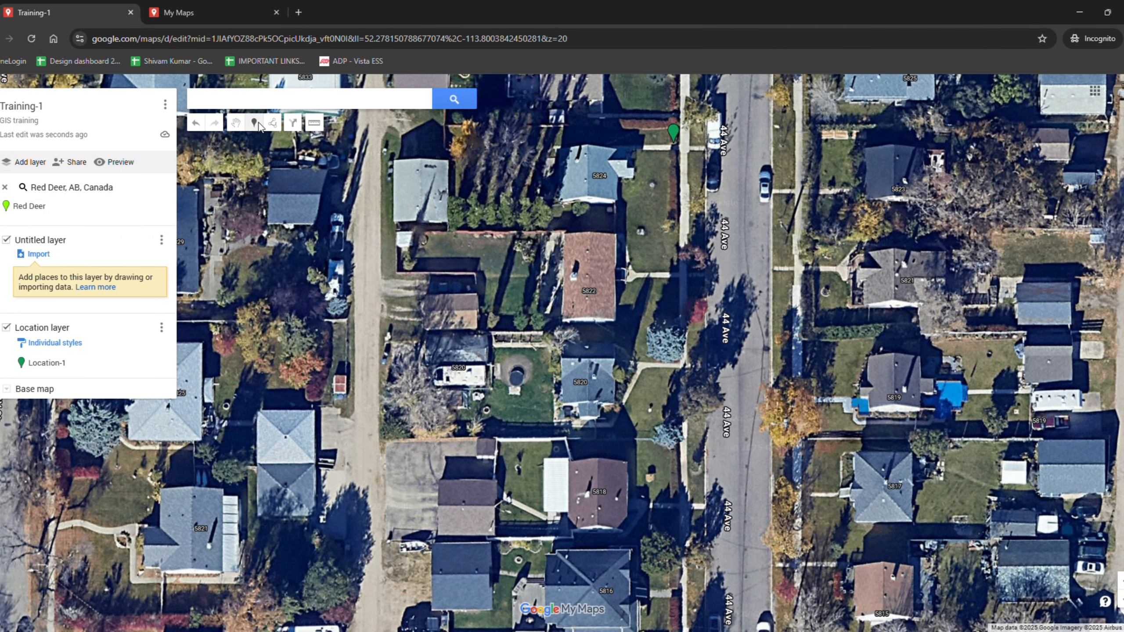
left_click(685, 272)
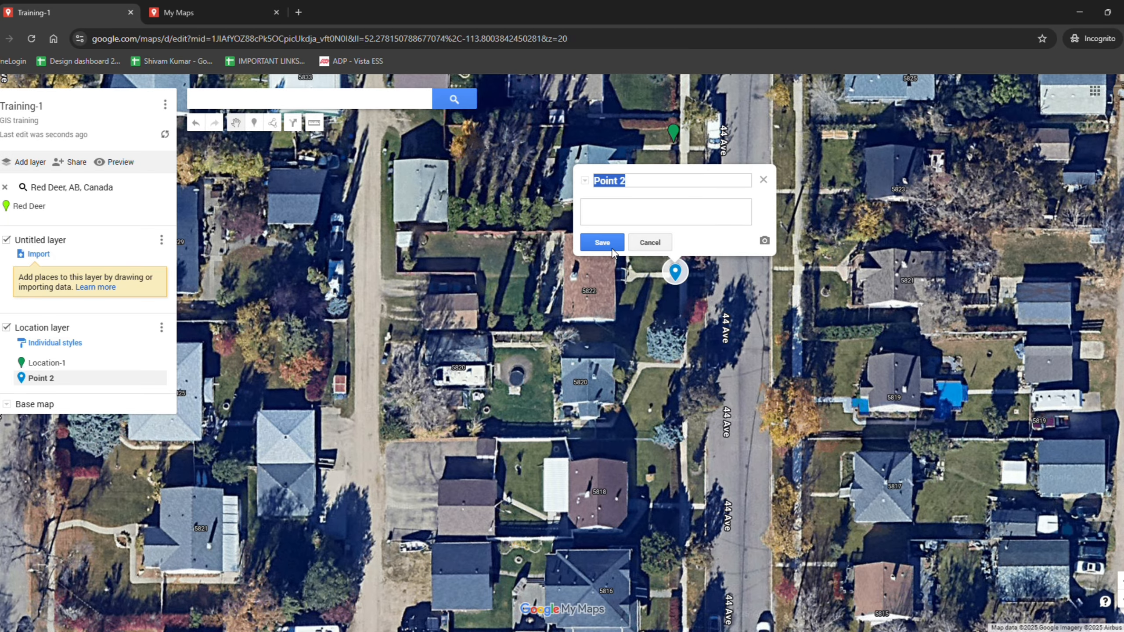
left_click(612, 252)
Switch the Location layer's grouping from individual styles to a uniform style and close the marker popup
left_click_drag(652, 343, 662, 356)
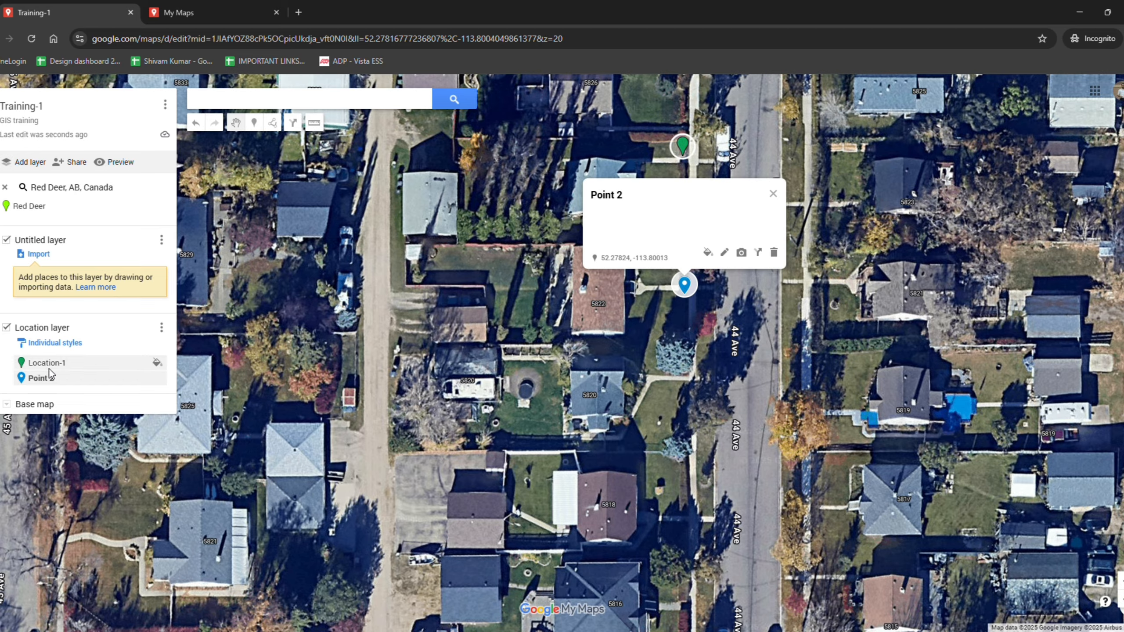
left_click(60, 344)
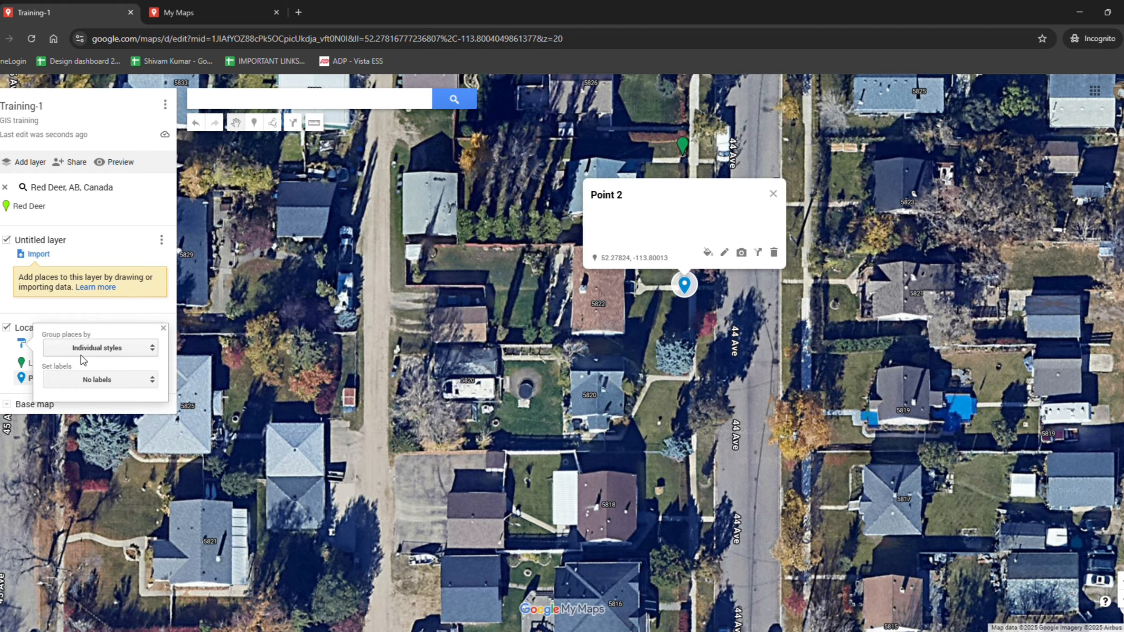
left_click(113, 348)
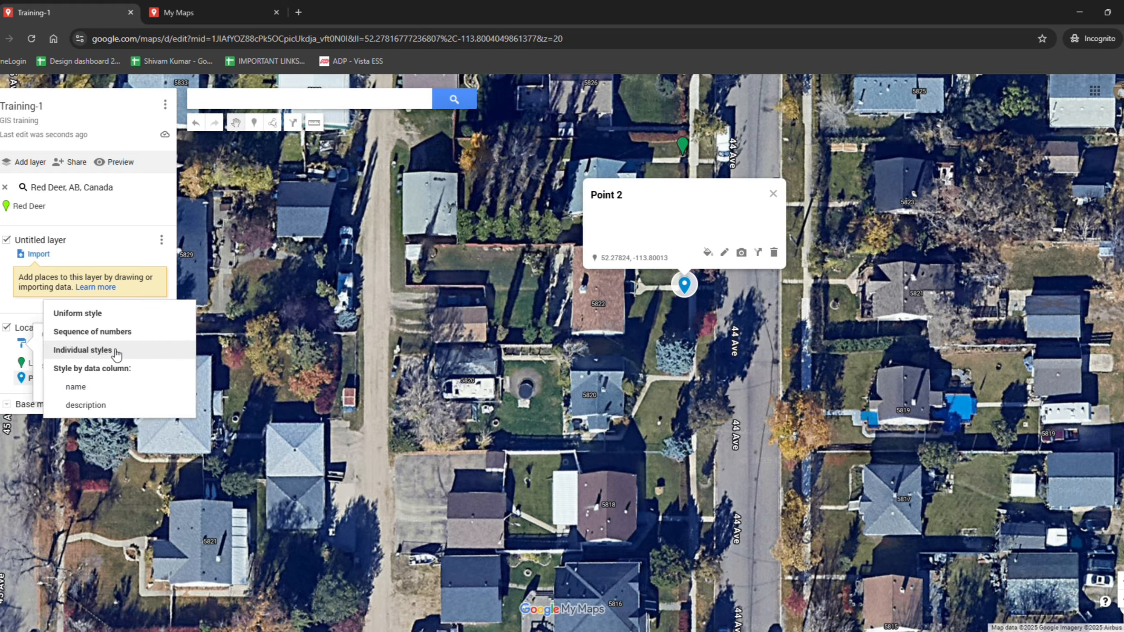
left_click(106, 314)
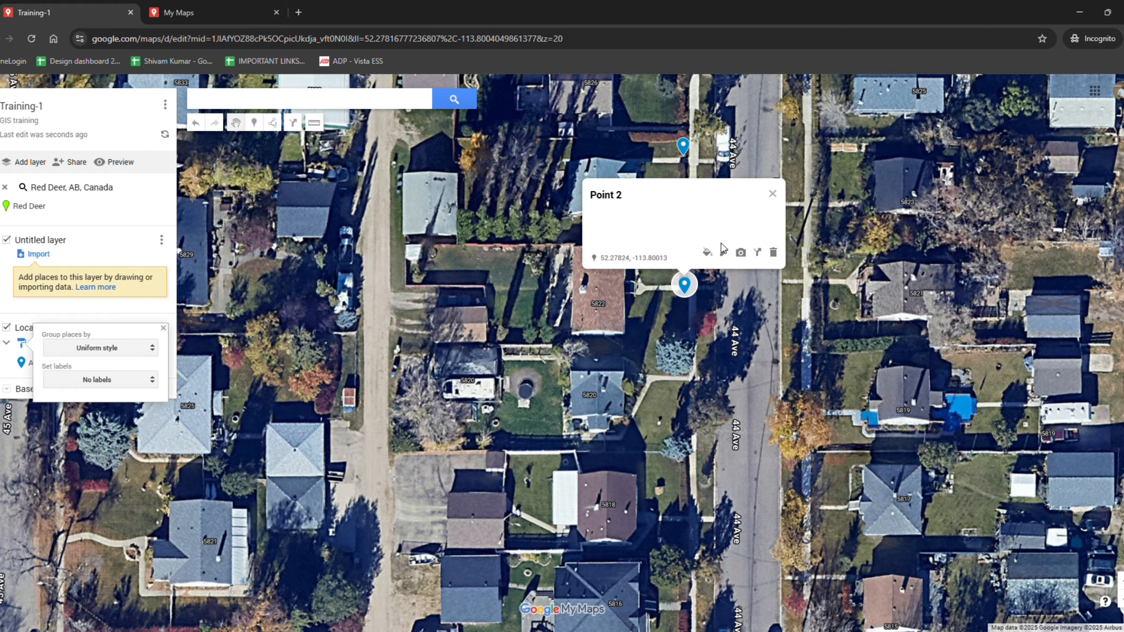
left_click(22, 370)
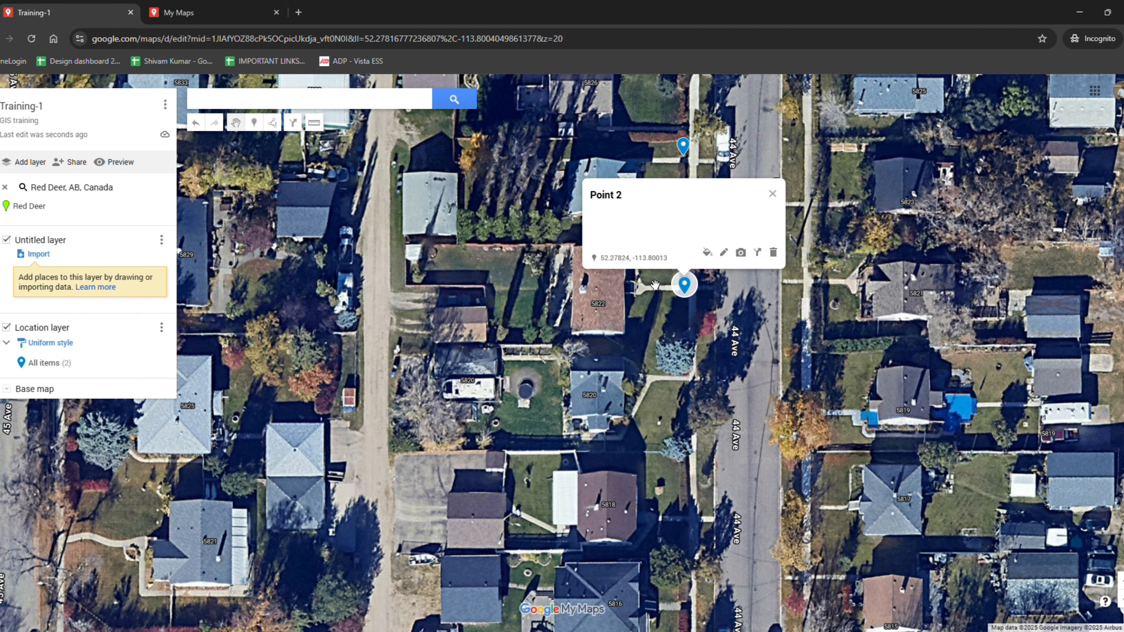
left_click(772, 194)
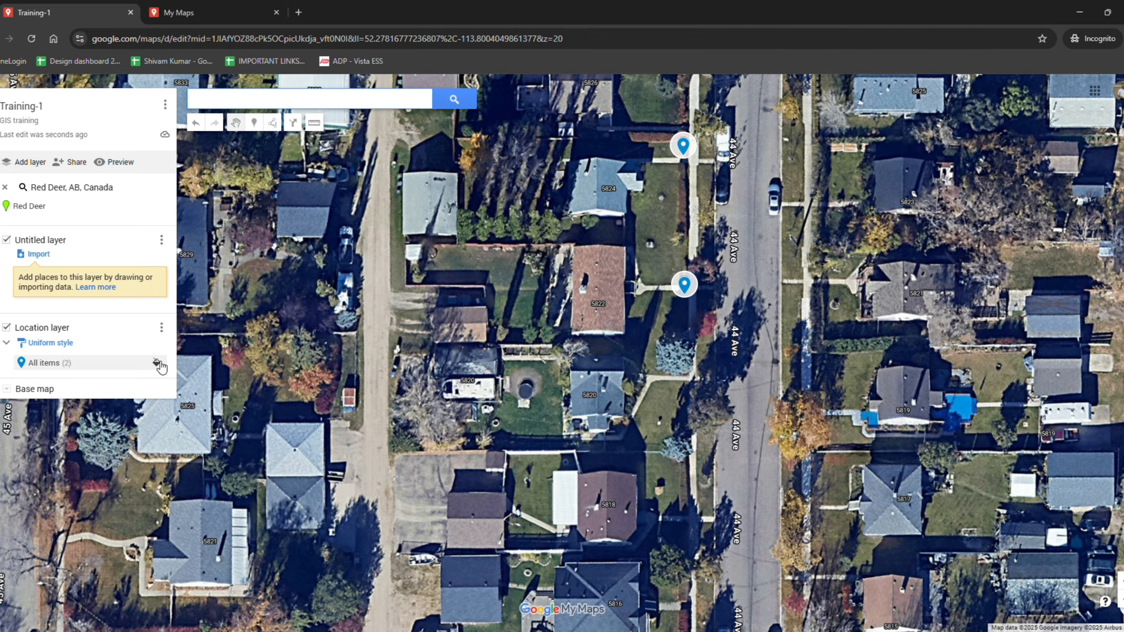
Set all items in the Location layer to the other pin icon
left_click(158, 364)
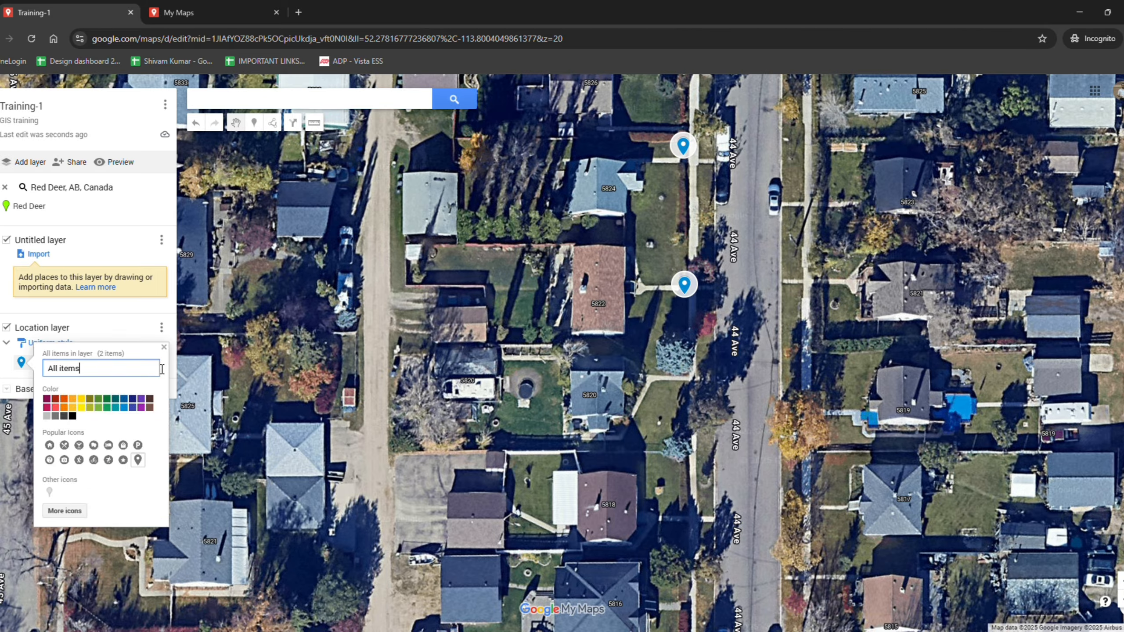
left_click(49, 492)
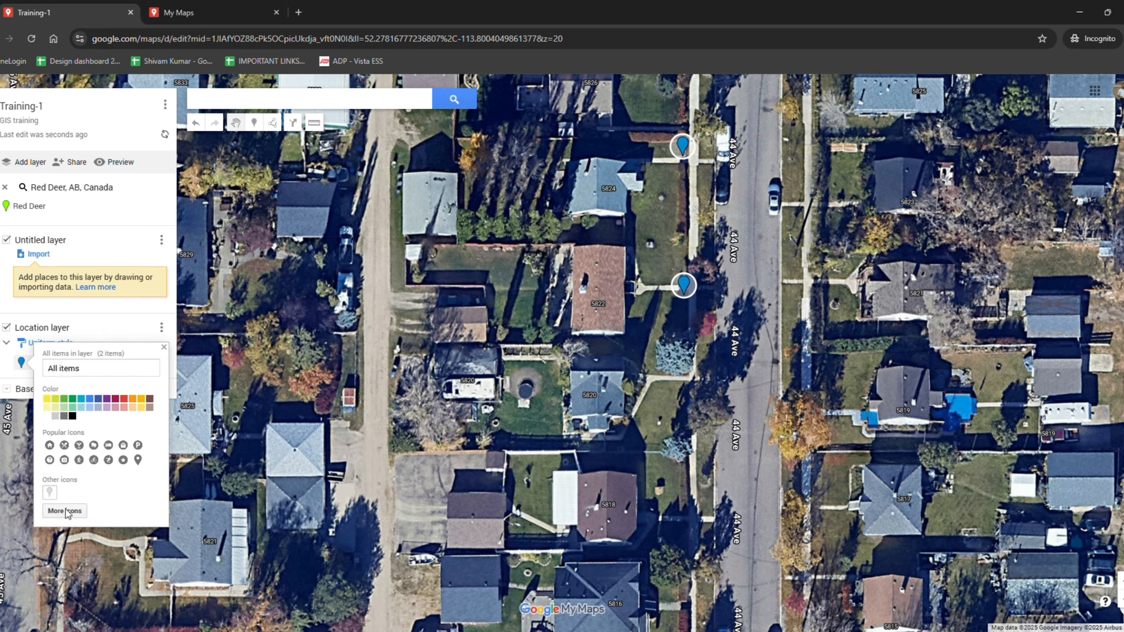
left_click(267, 438)
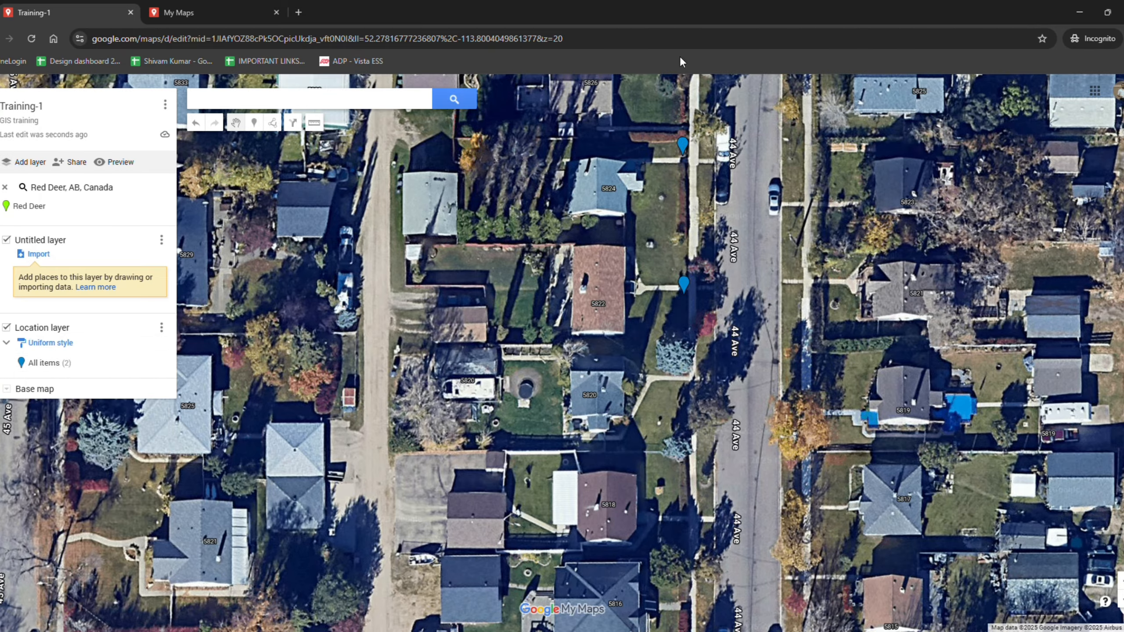
Rename the second marker as Location-2 with description Point-2
left_click(687, 292)
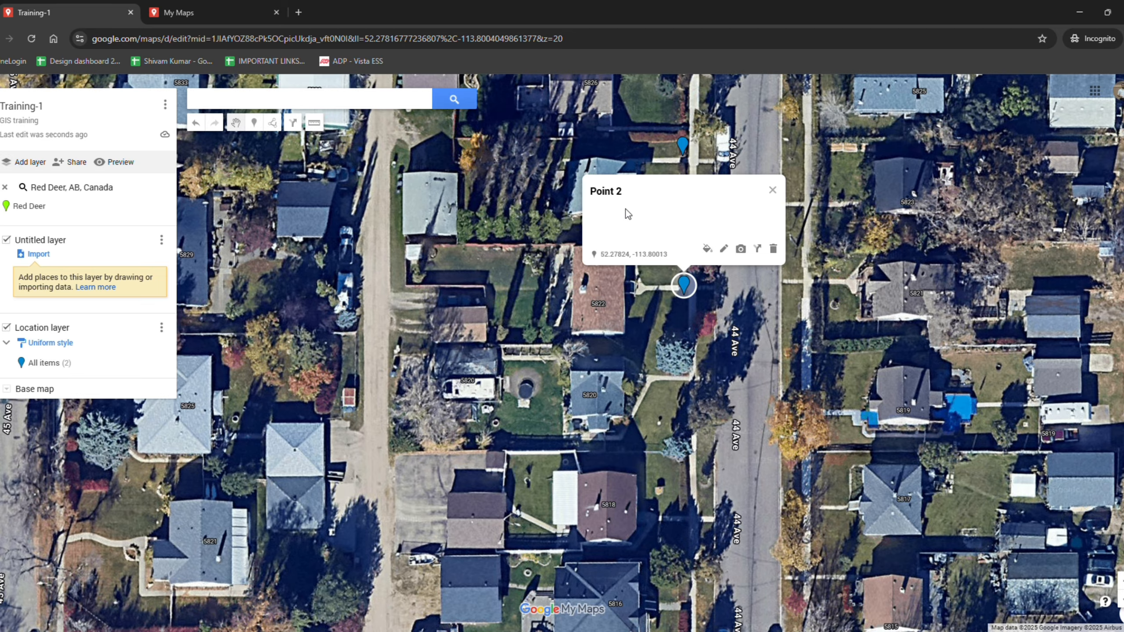
left_click(723, 249)
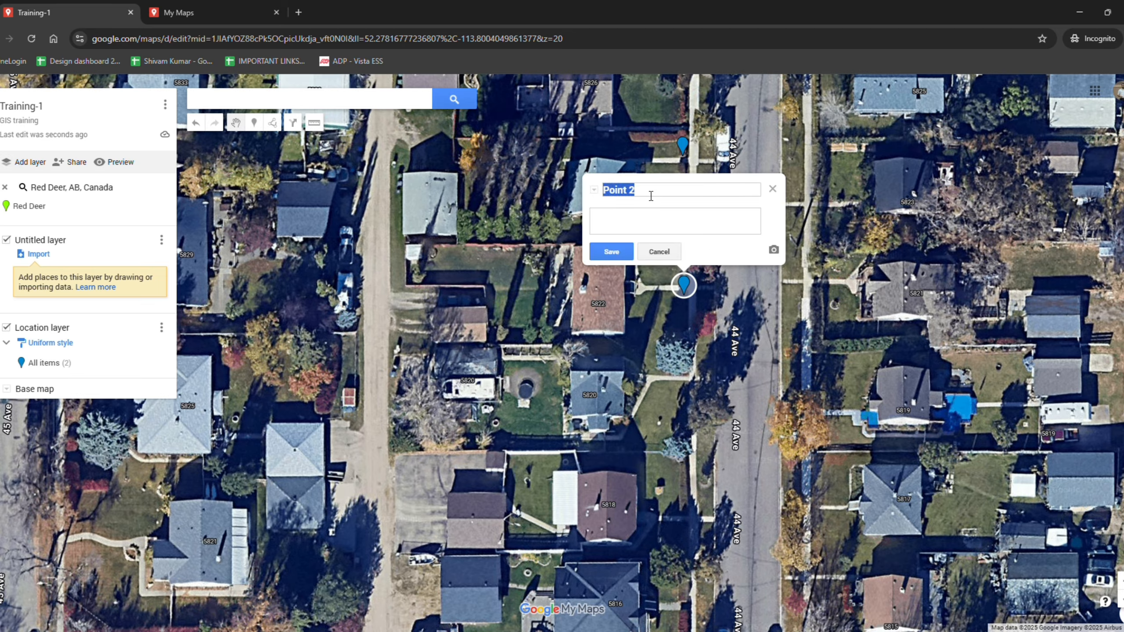
type("Location-")
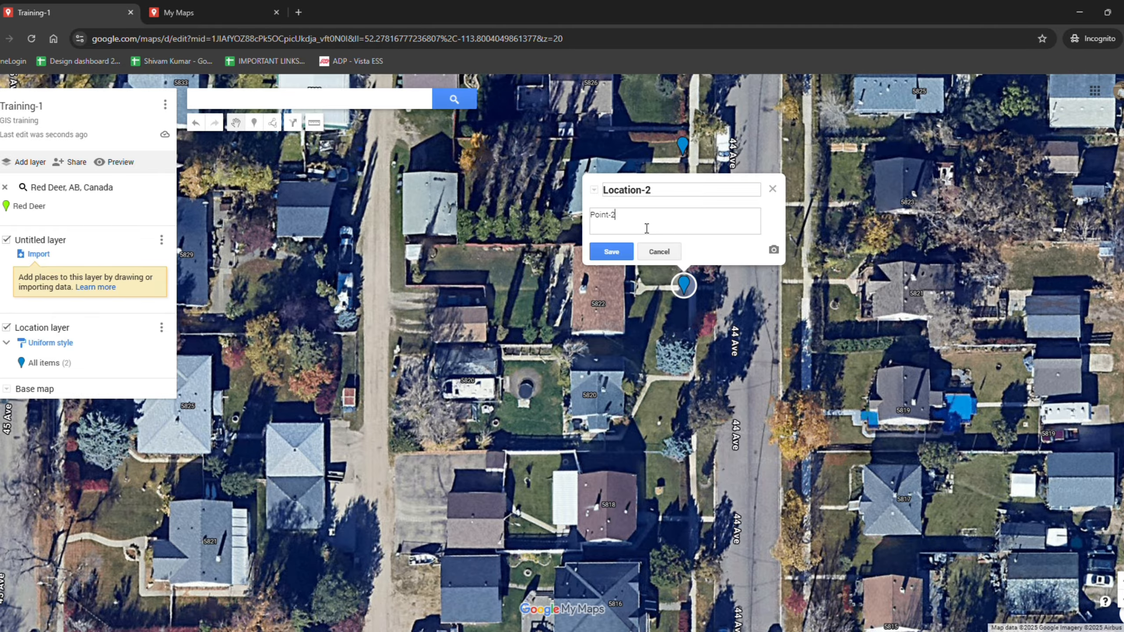
left_click(611, 252)
Set the Location layer to label its markers by name
left_click(760, 345)
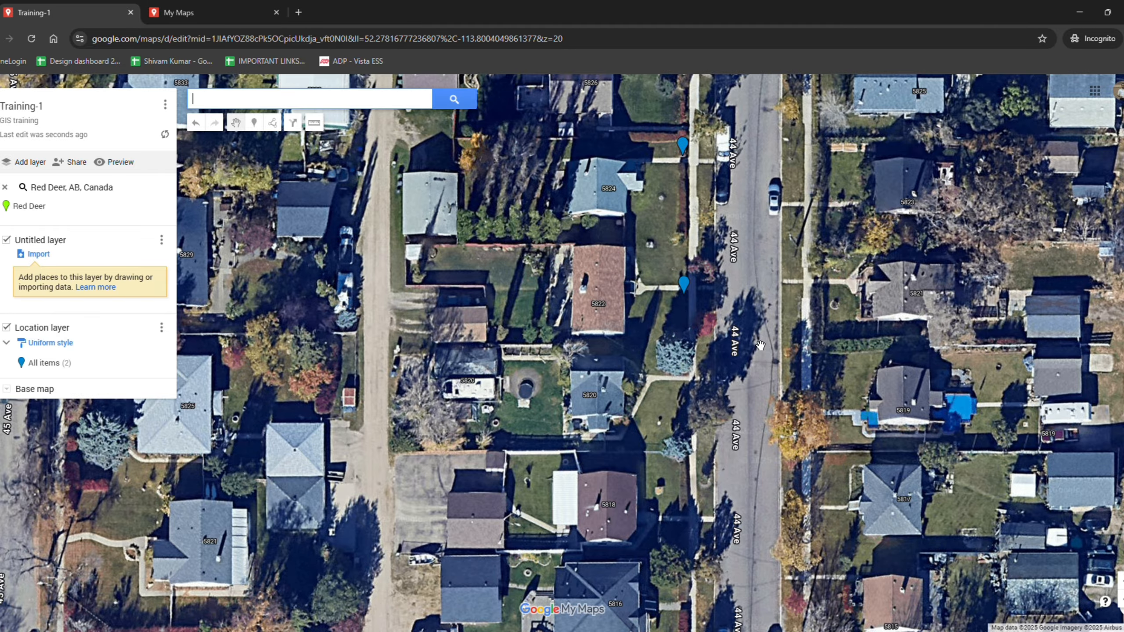
scroll(760, 345, "down", 1)
scroll(655, 272, "down", 1)
scroll(653, 288, "up", 1)
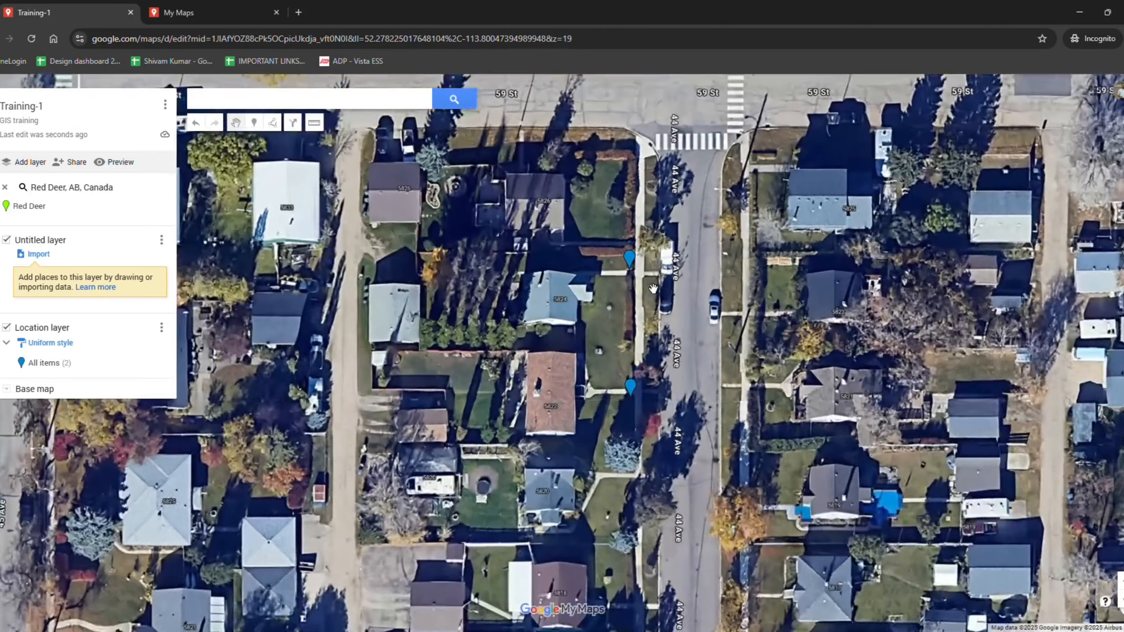
scroll(653, 288, "up", 1)
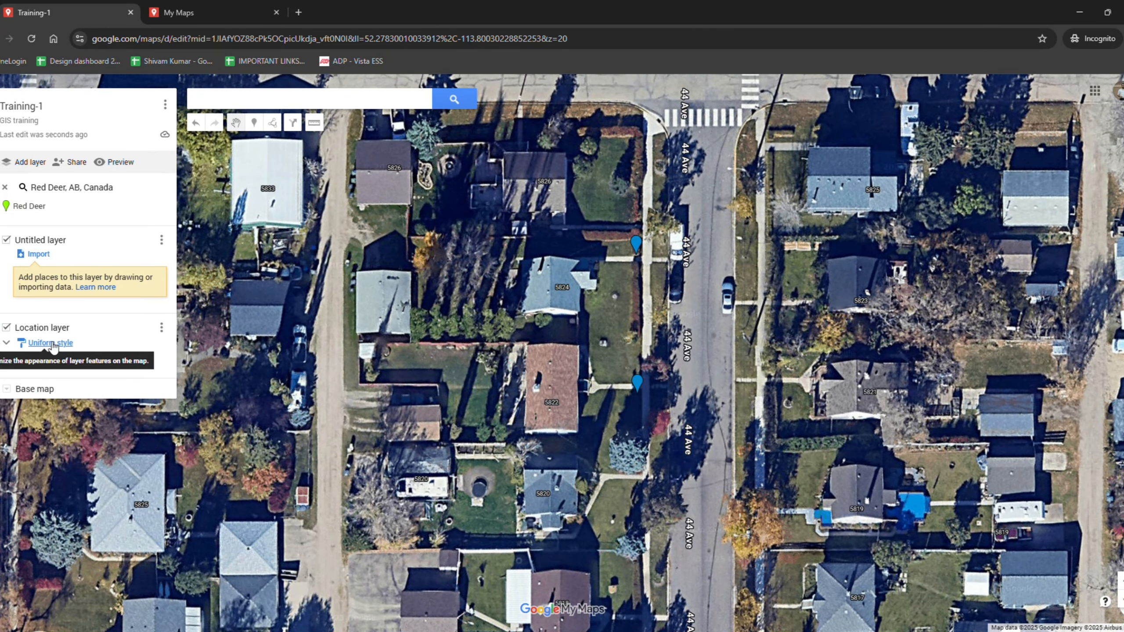
left_click(50, 343)
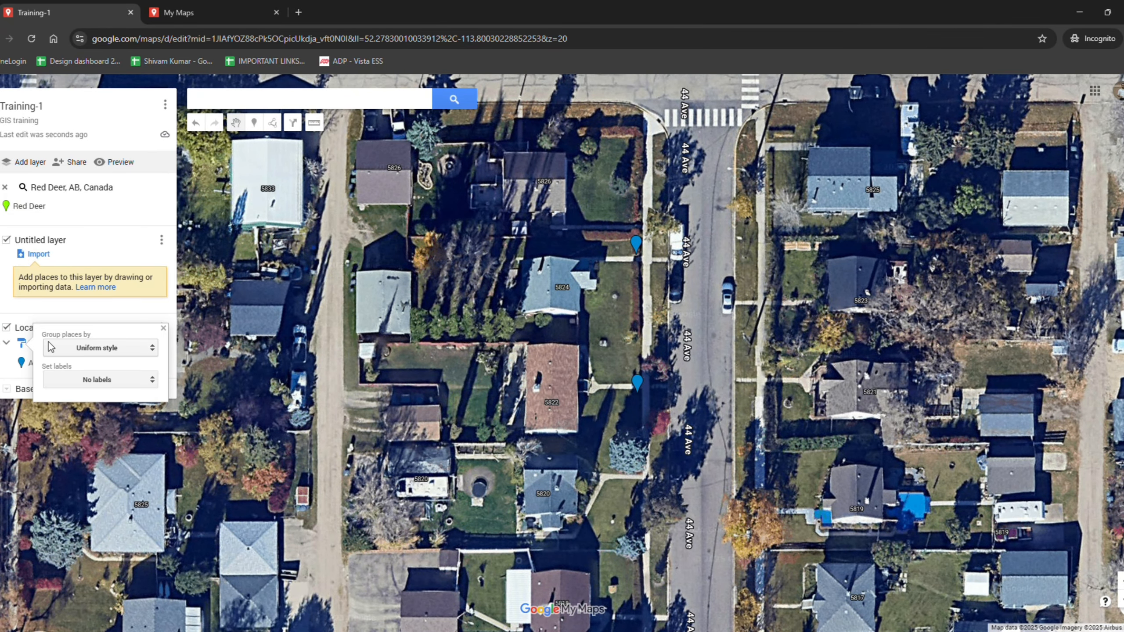
left_click(75, 379)
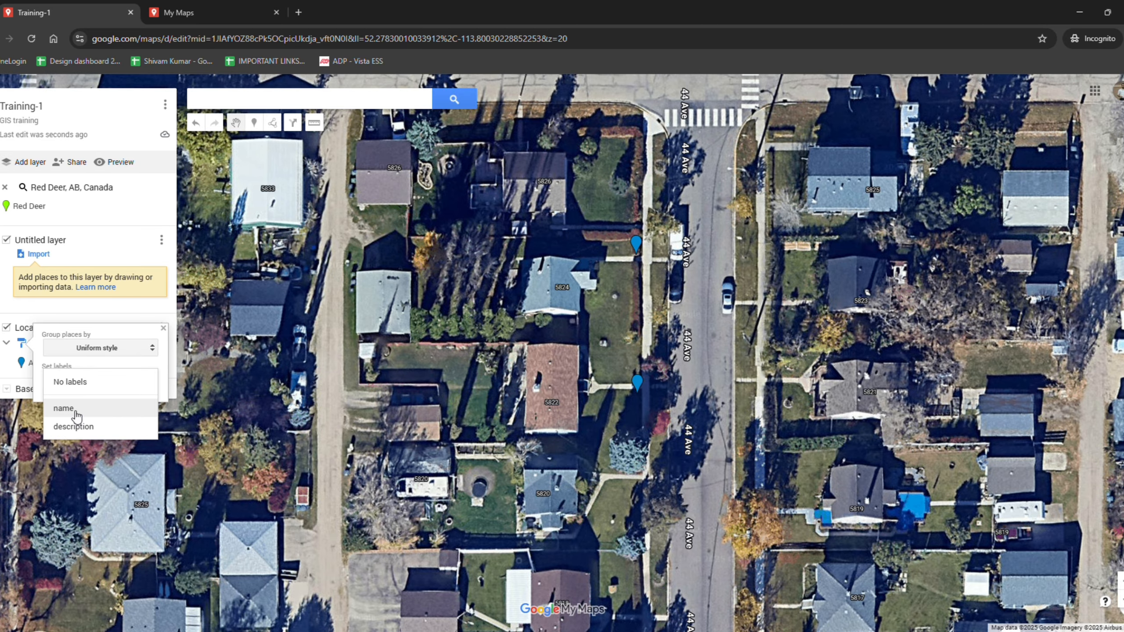
left_click(75, 414)
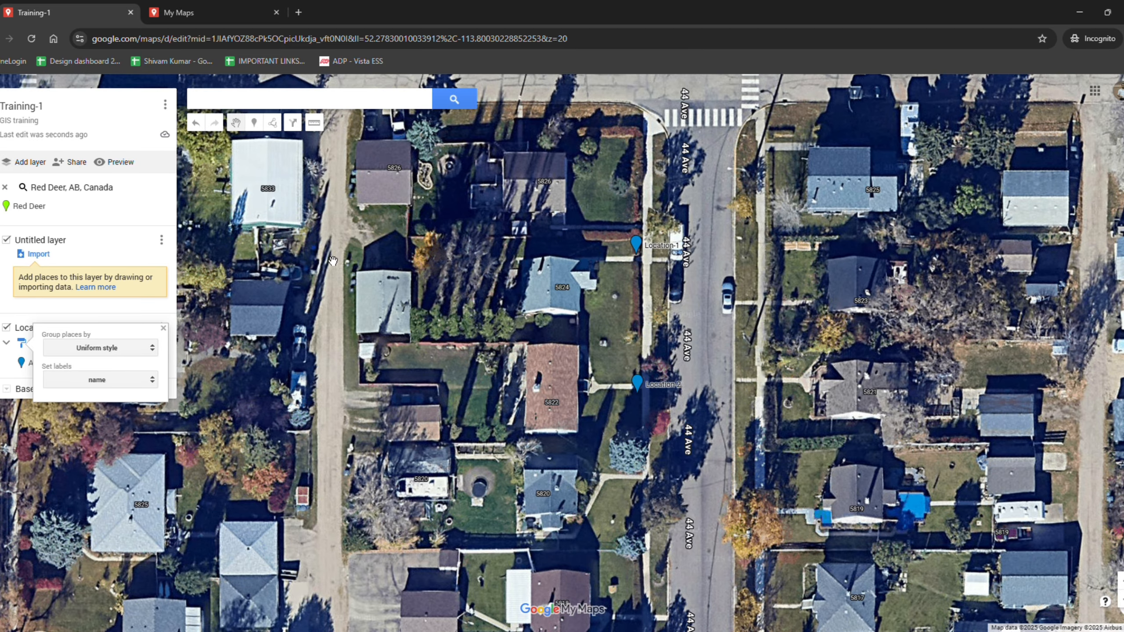
left_click(1, 363)
Switch the base map to the standard Map style
left_click(8, 389)
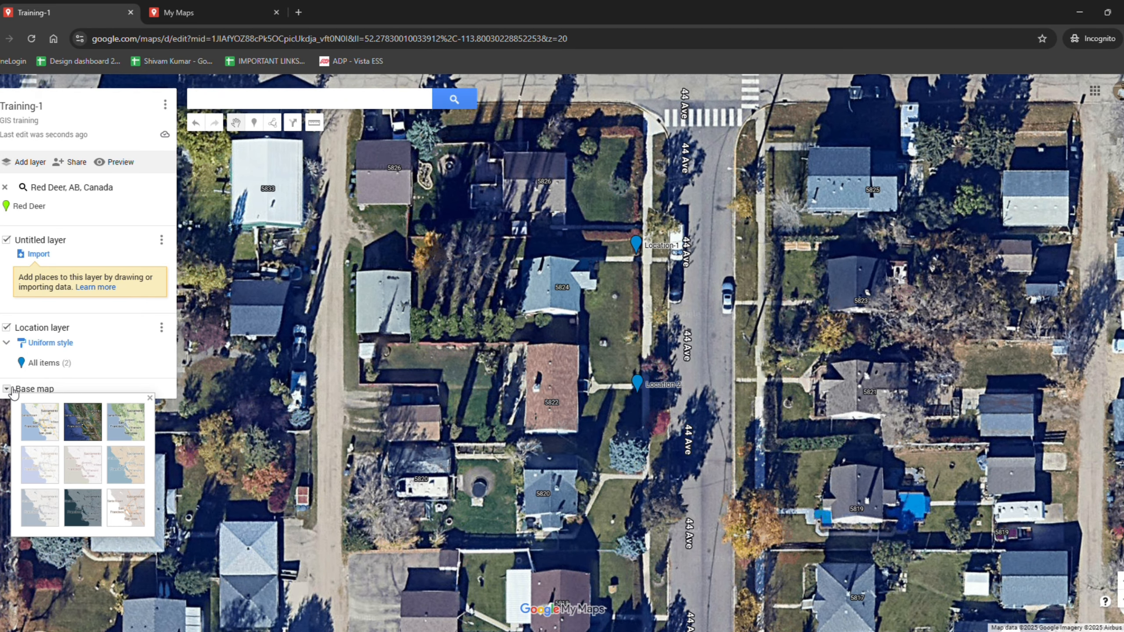
left_click(44, 425)
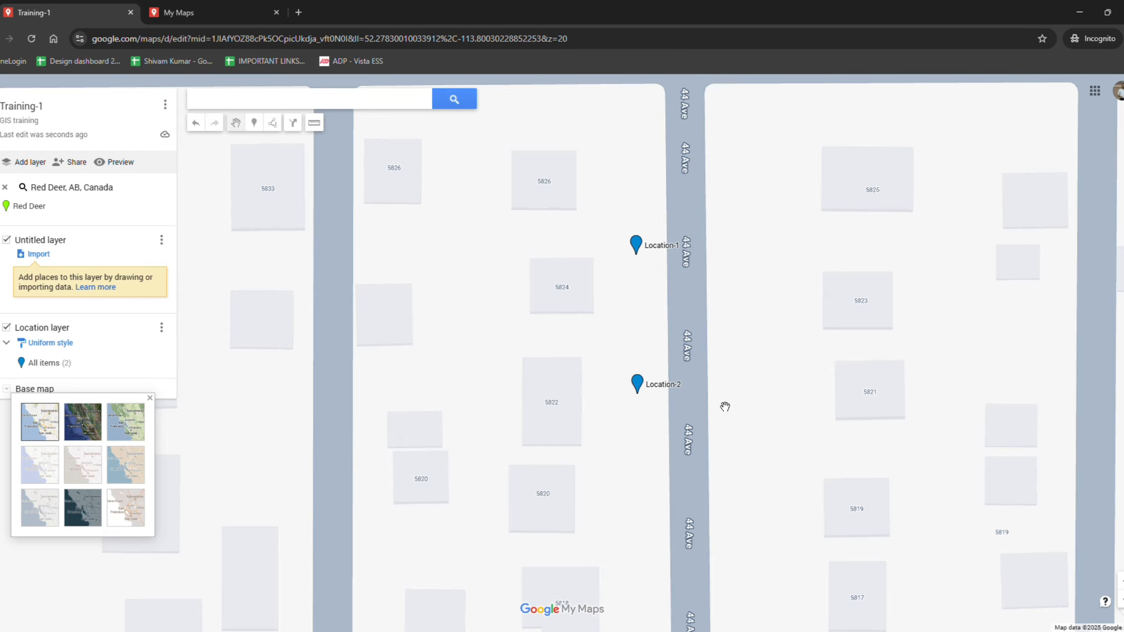
Set the Location layer's marker labels to show the description
left_click(63, 344)
left_click(86, 381)
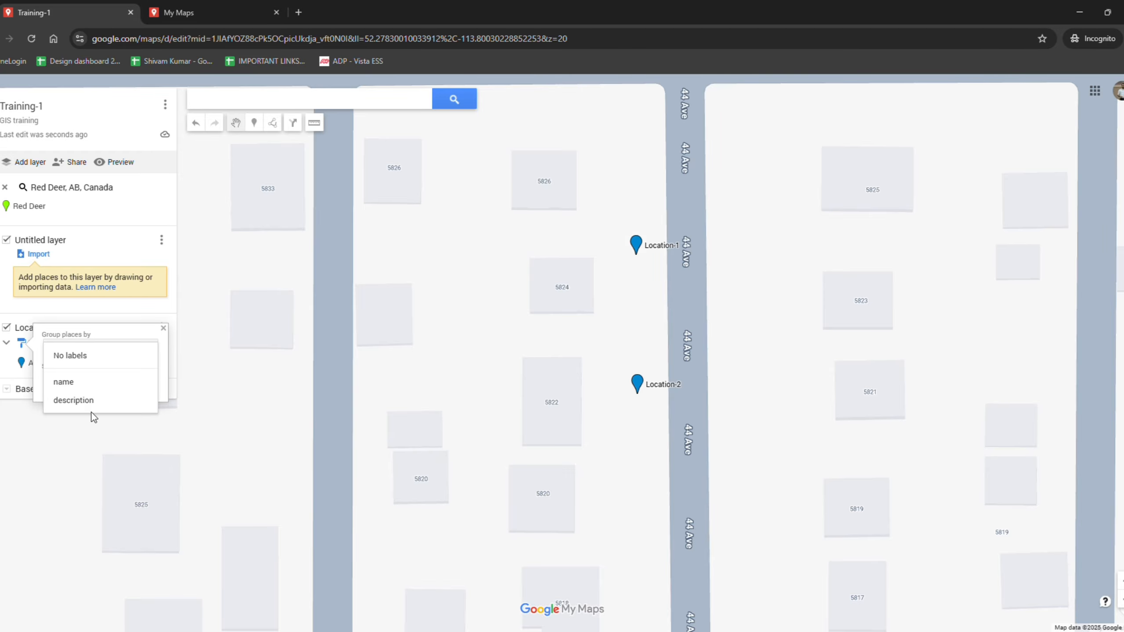
left_click(91, 406)
left_click(218, 394)
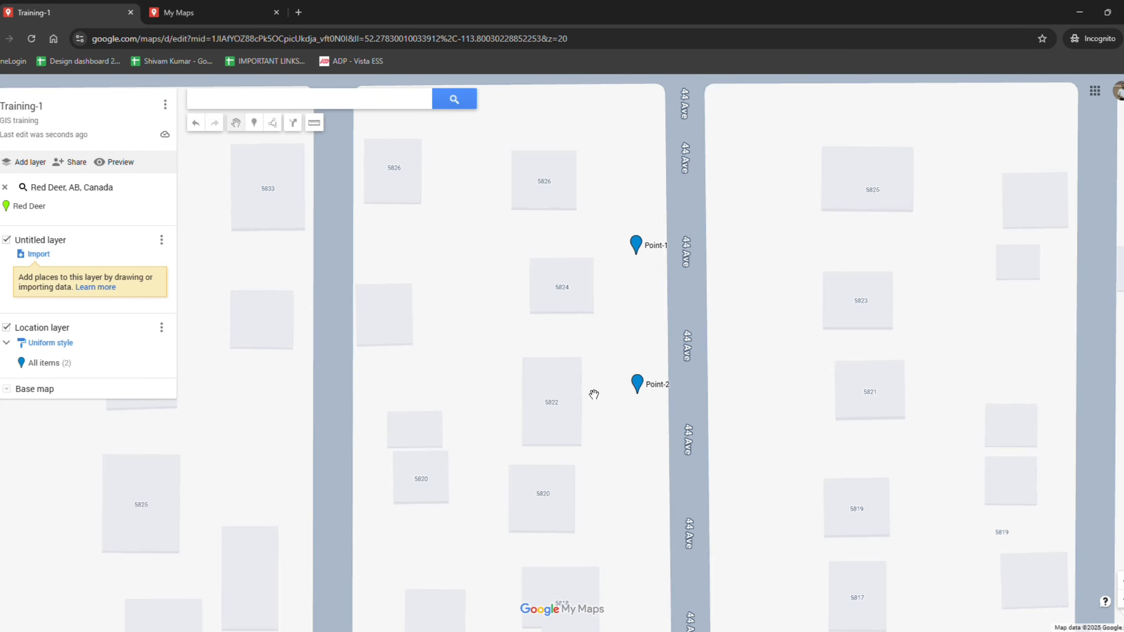
Try styling the Location layer's markers by the name data column, then revert to uniform style
left_click_drag(673, 371, 747, 414)
scroll(747, 414, "up", 3)
scroll(694, 452, "down", 2)
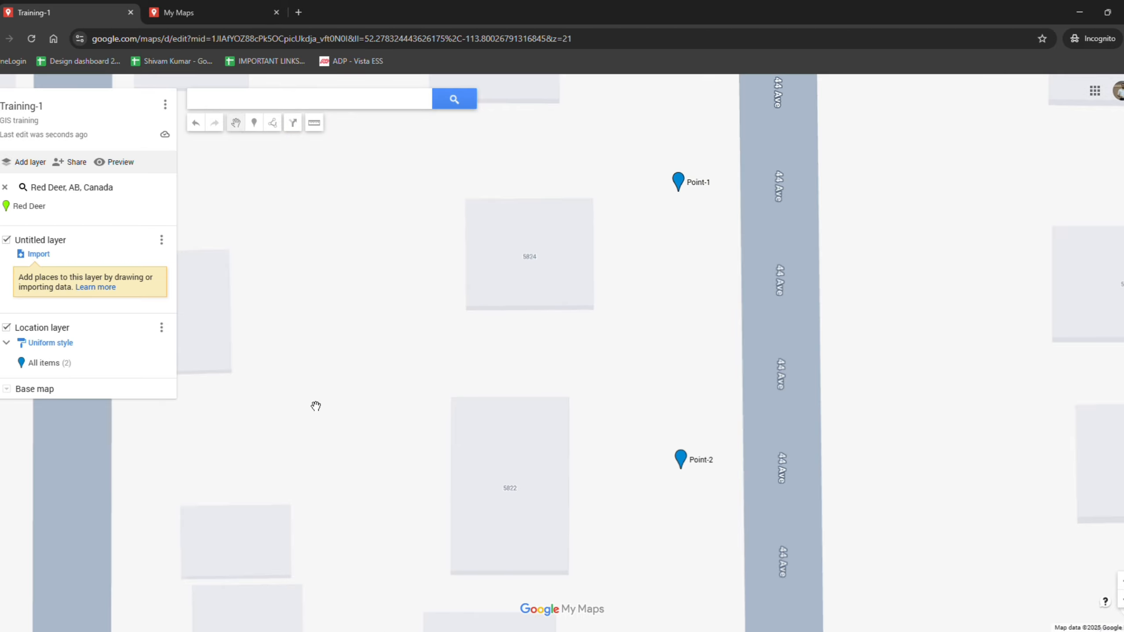
left_click(61, 346)
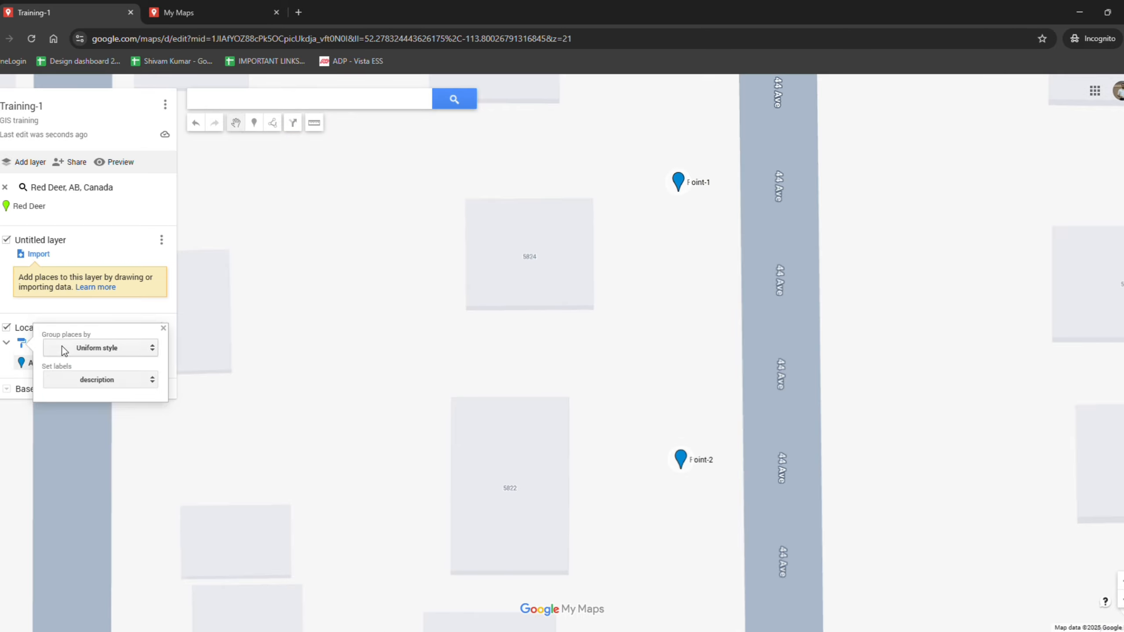
left_click(109, 352)
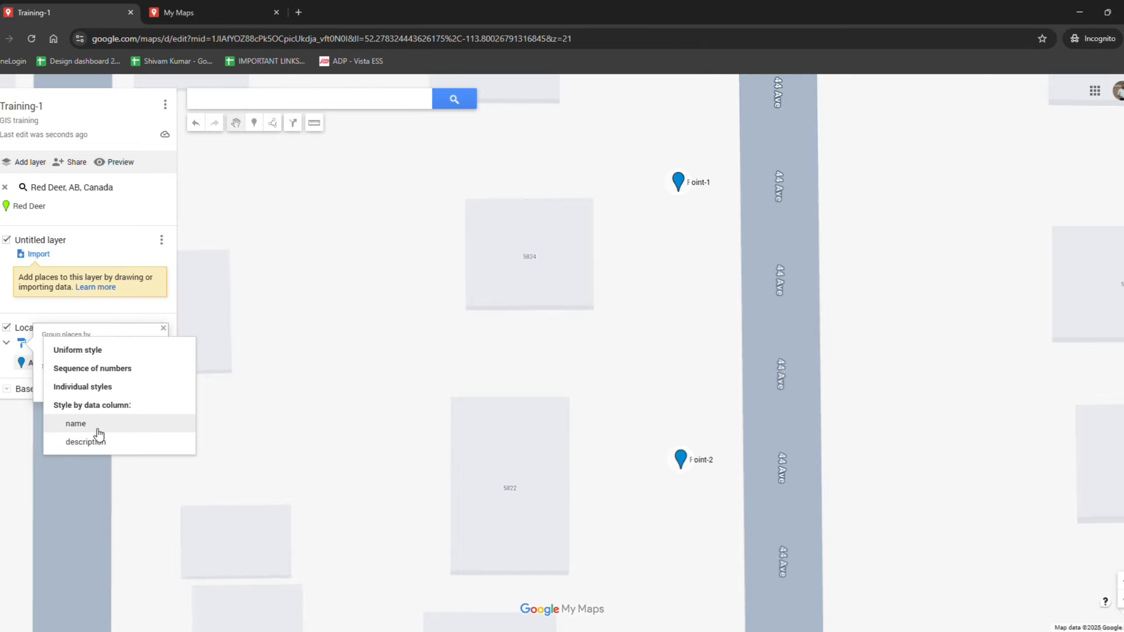
left_click(84, 424)
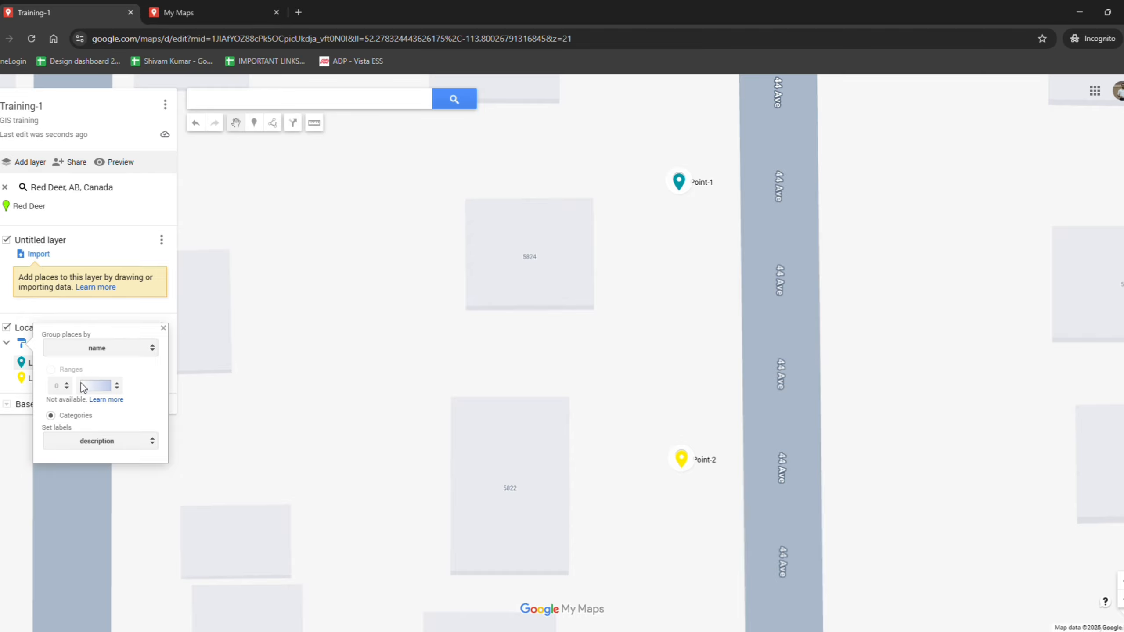
left_click(95, 444)
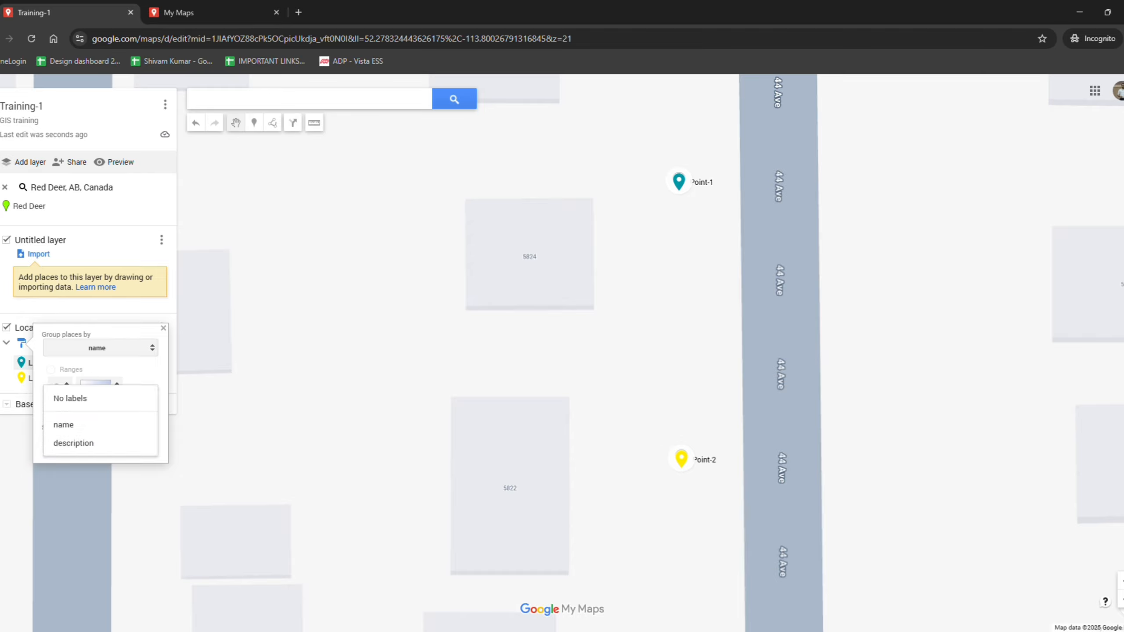
left_click(86, 350)
left_click(93, 282)
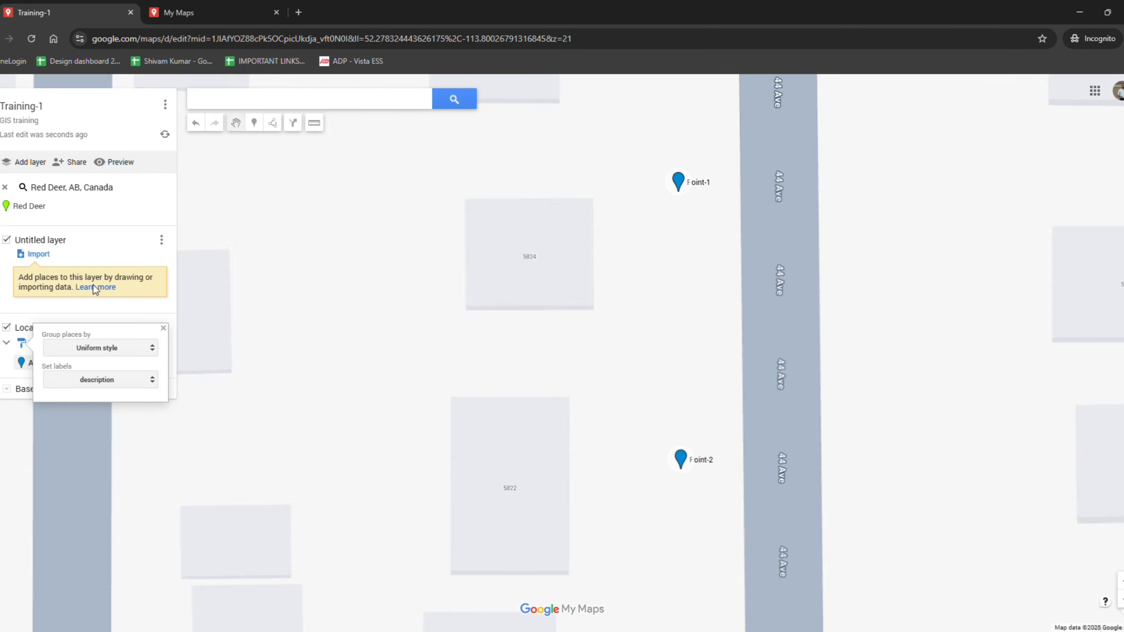
Set the Location layer's marker labels to show the name again
left_click(16, 372)
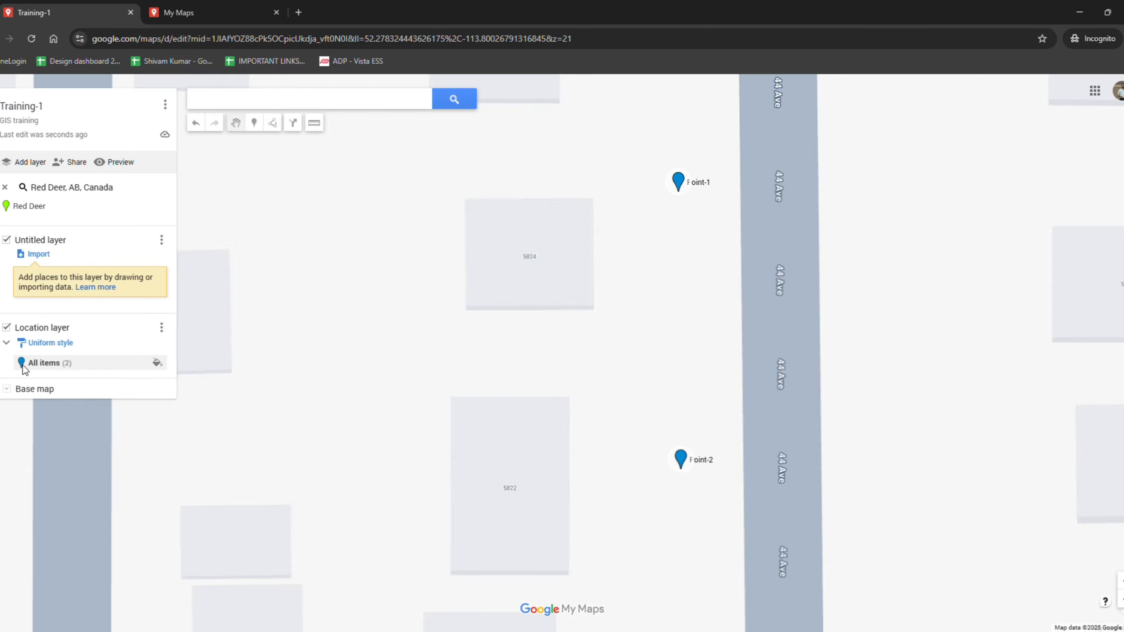
left_click(59, 344)
left_click(105, 382)
left_click(80, 364)
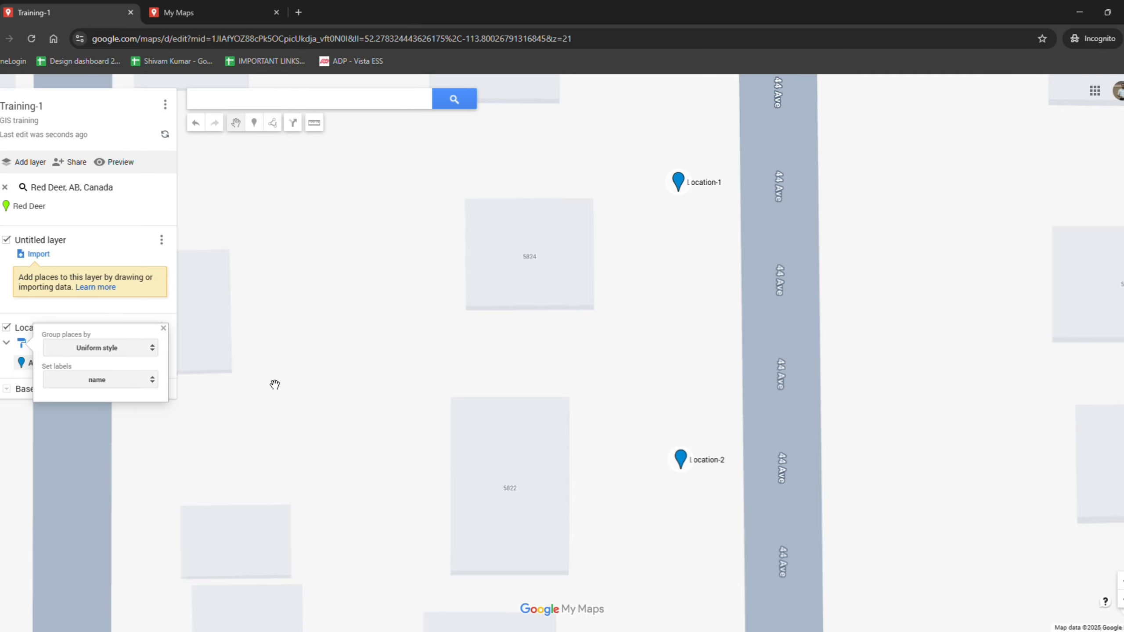
scroll(721, 465, "up", 1)
scroll(701, 478, "down", 1)
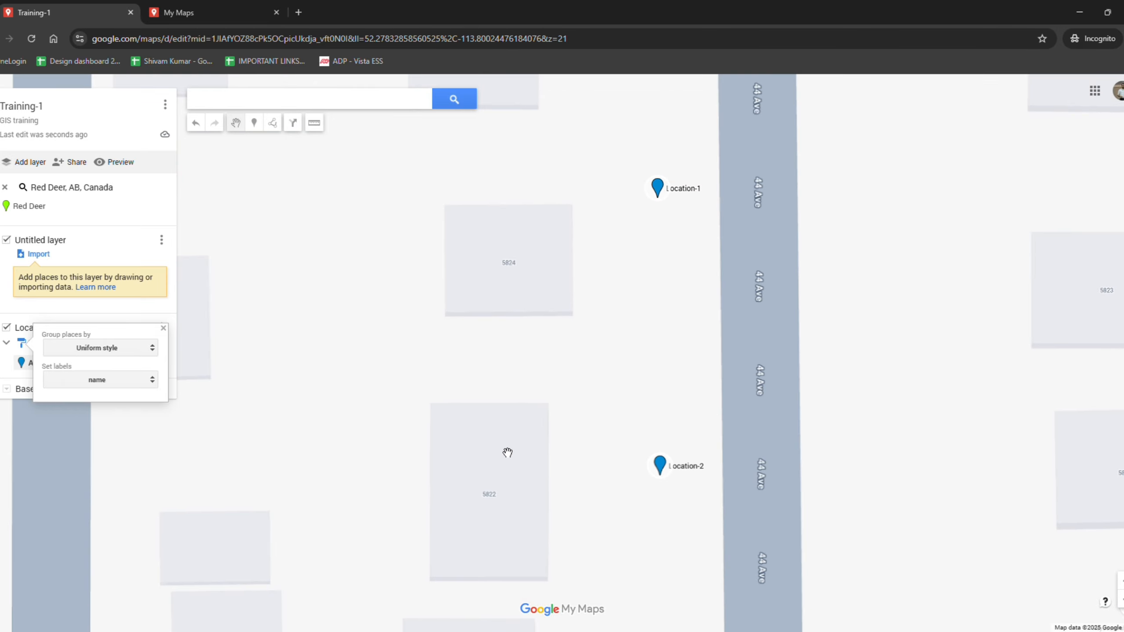
left_click(289, 418)
scroll(376, 427, "down", 2)
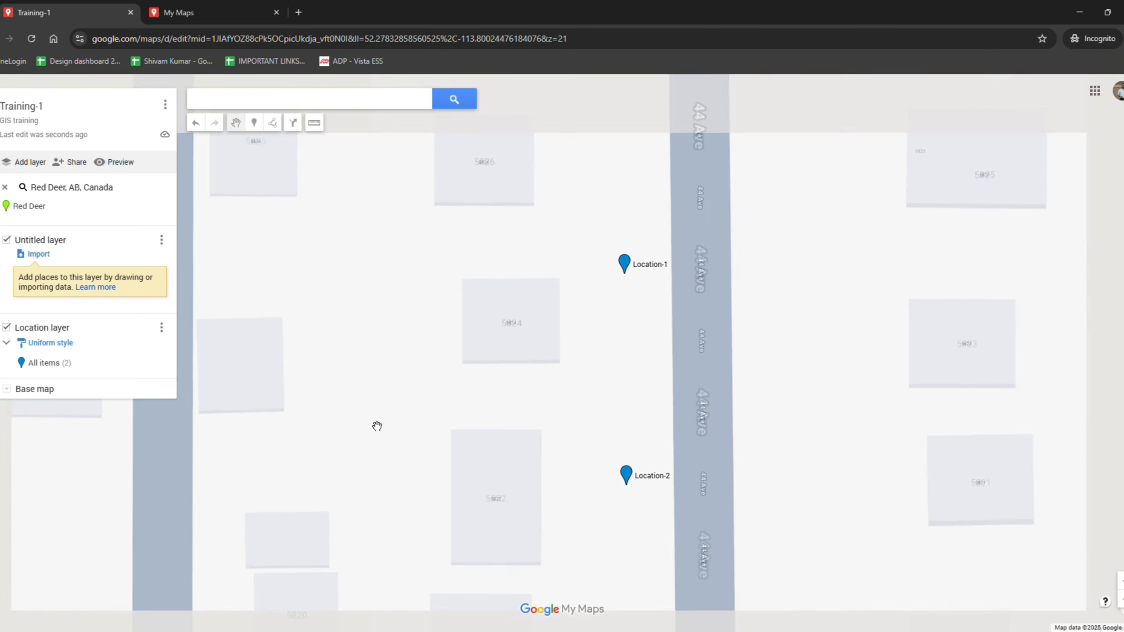
scroll(557, 354, "down", 1)
left_click_drag(440, 428, 543, 344)
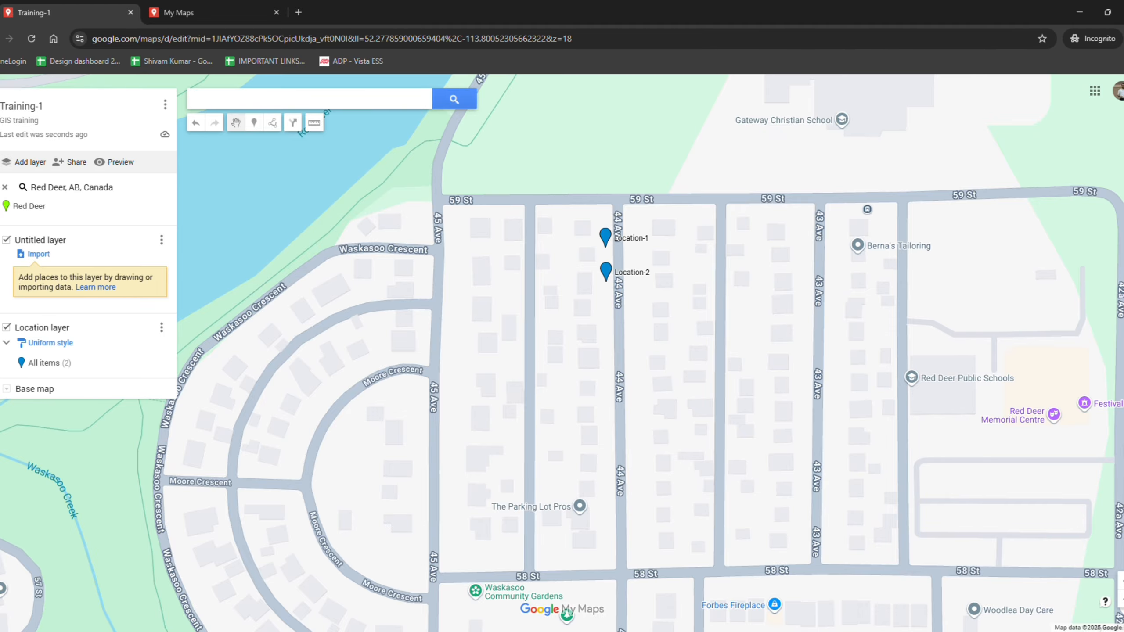